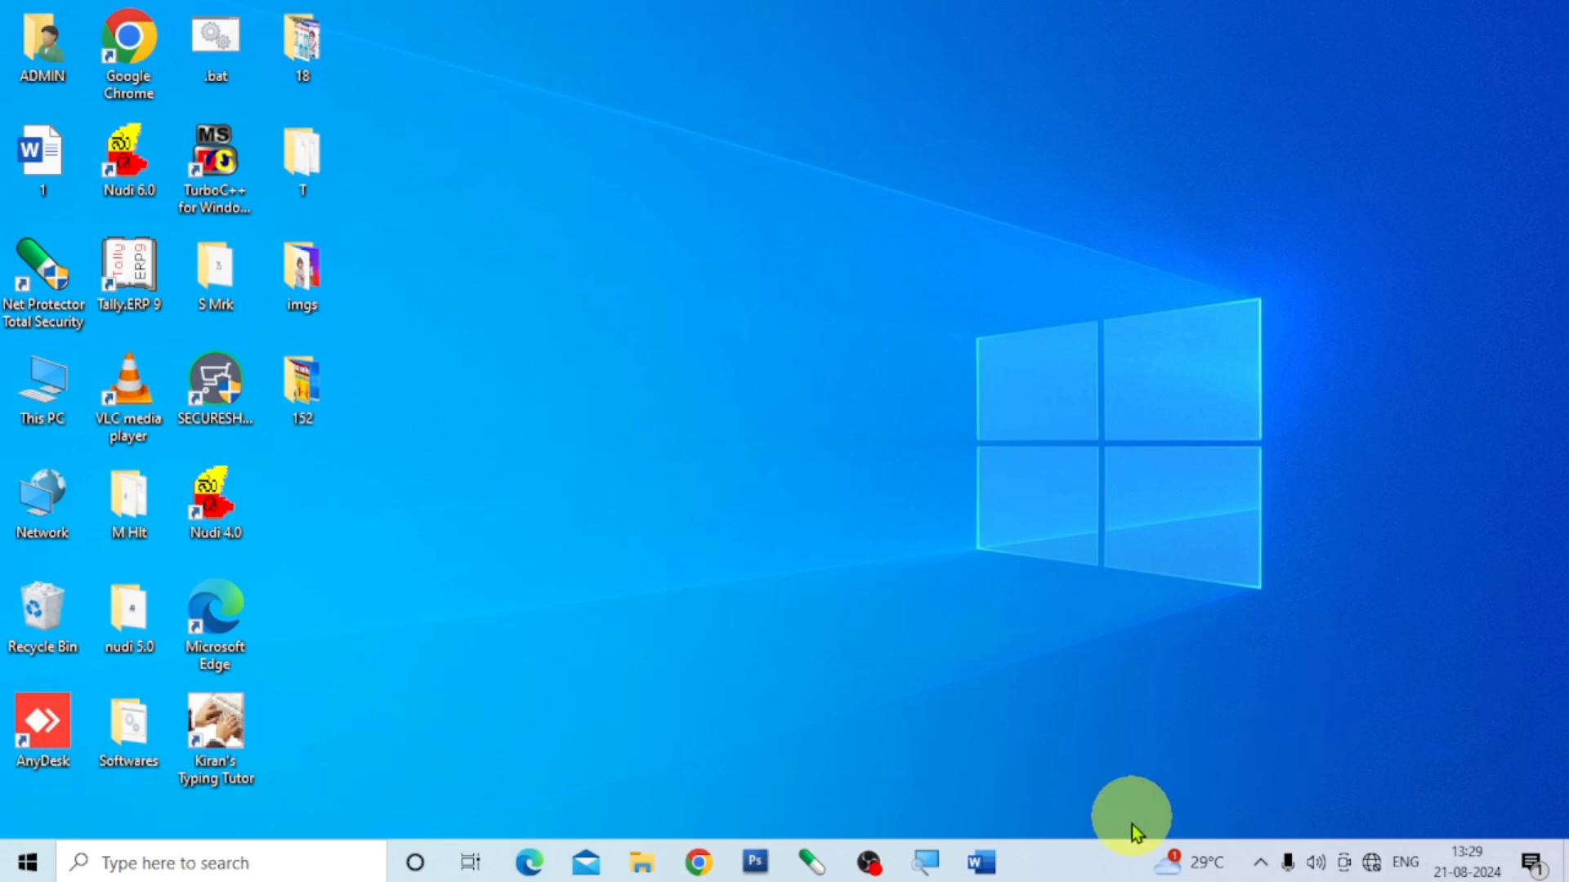
- Switch to Word and insert the rainbow-background picture WhatsApp_Image_2024-08-10_at_9.44.00_AM-removebg-preview from the Desktop's imgs folder
click(983, 860)
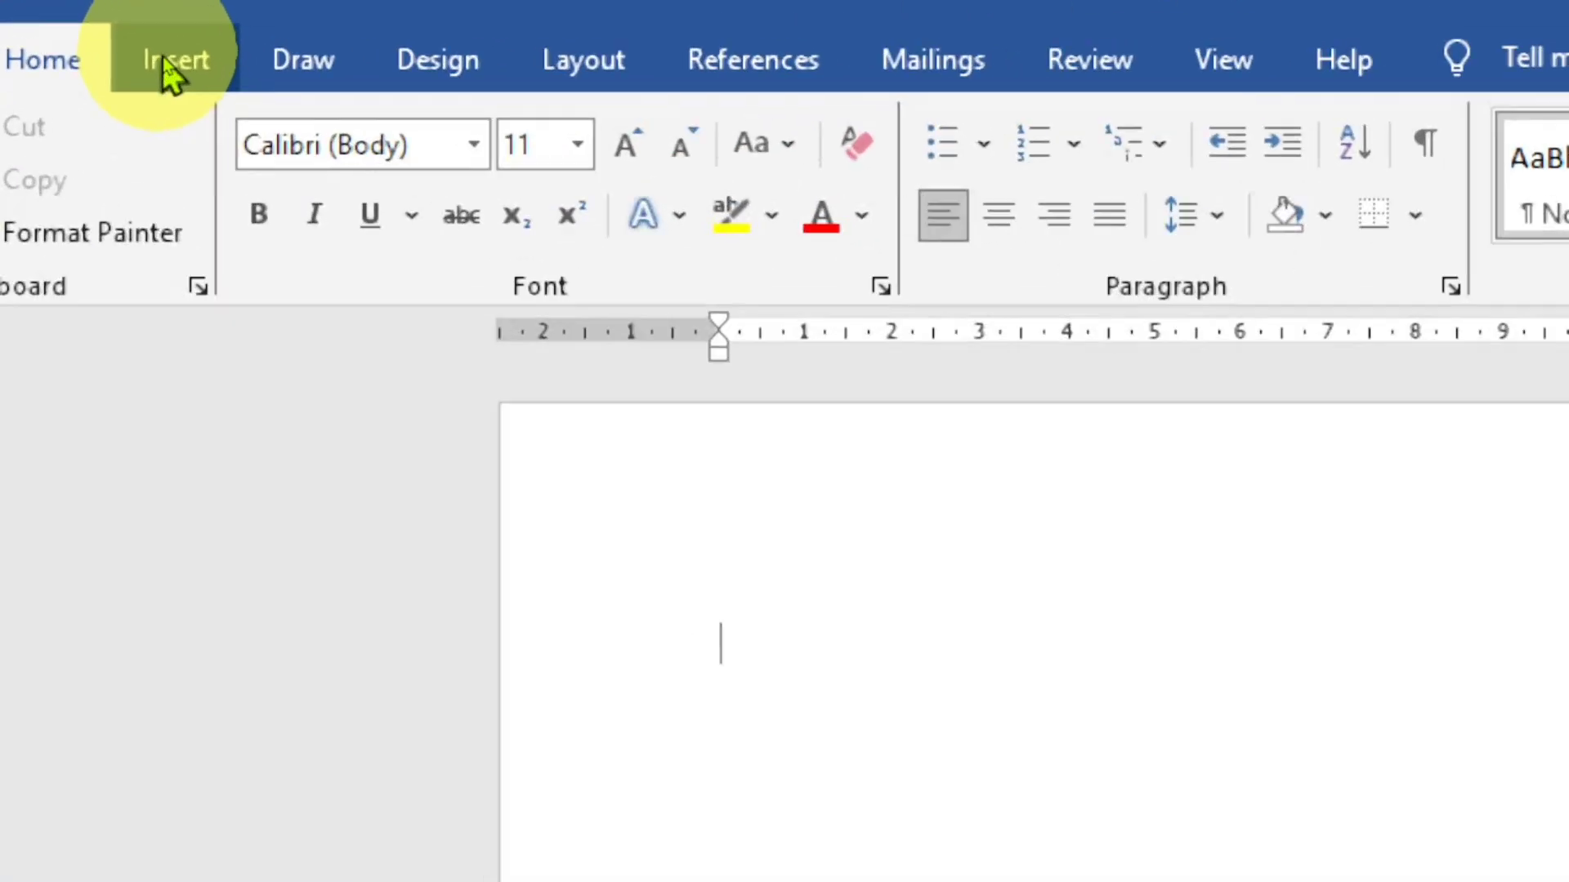
click(165, 62)
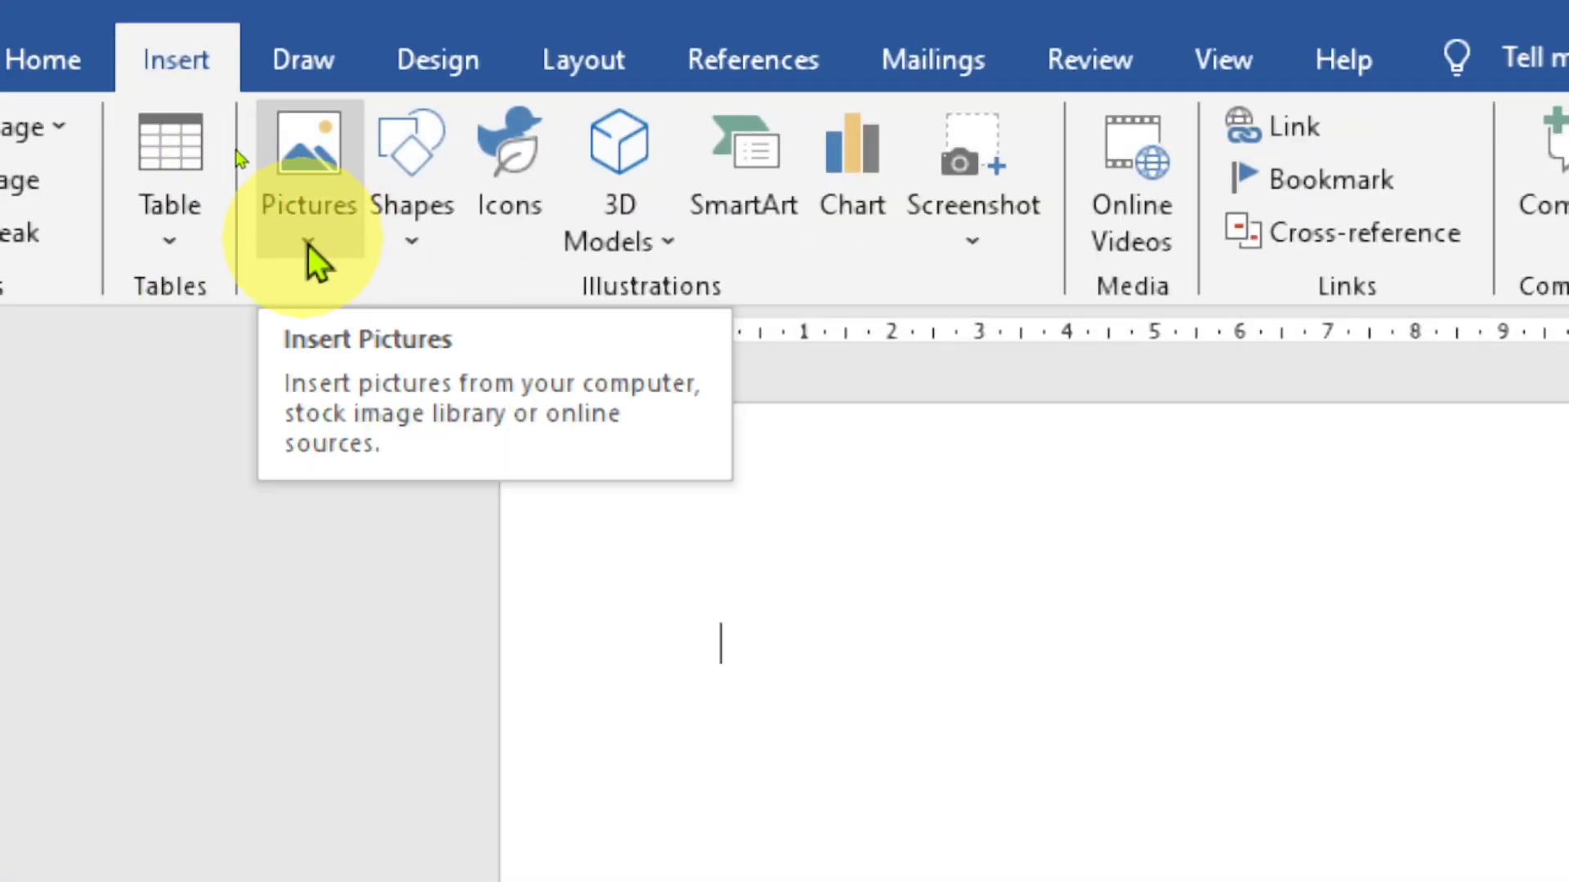
click(307, 243)
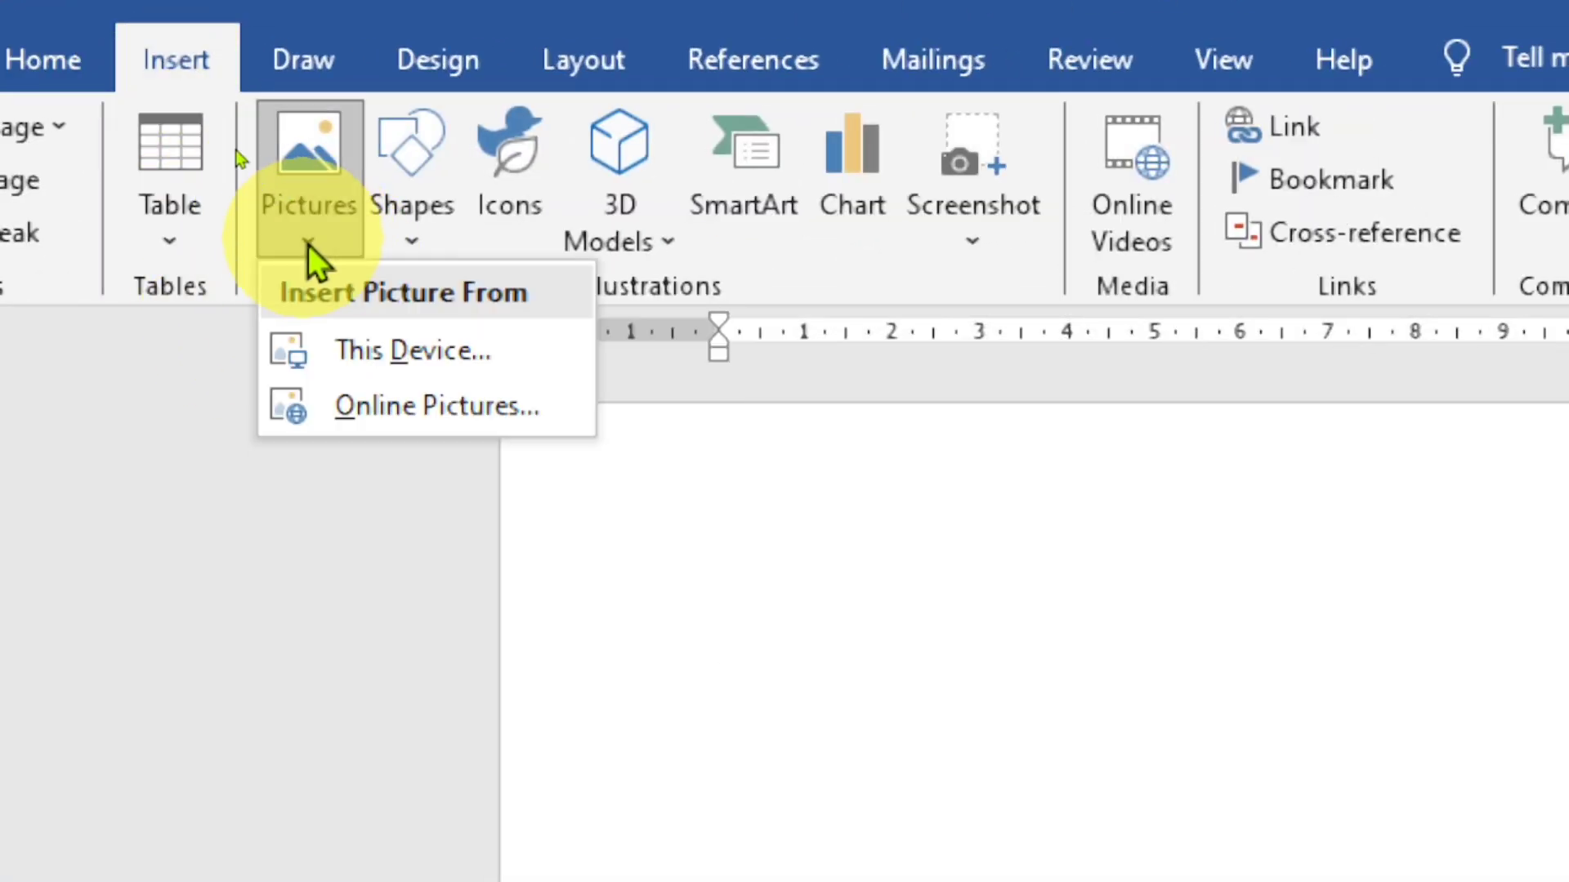
click(409, 355)
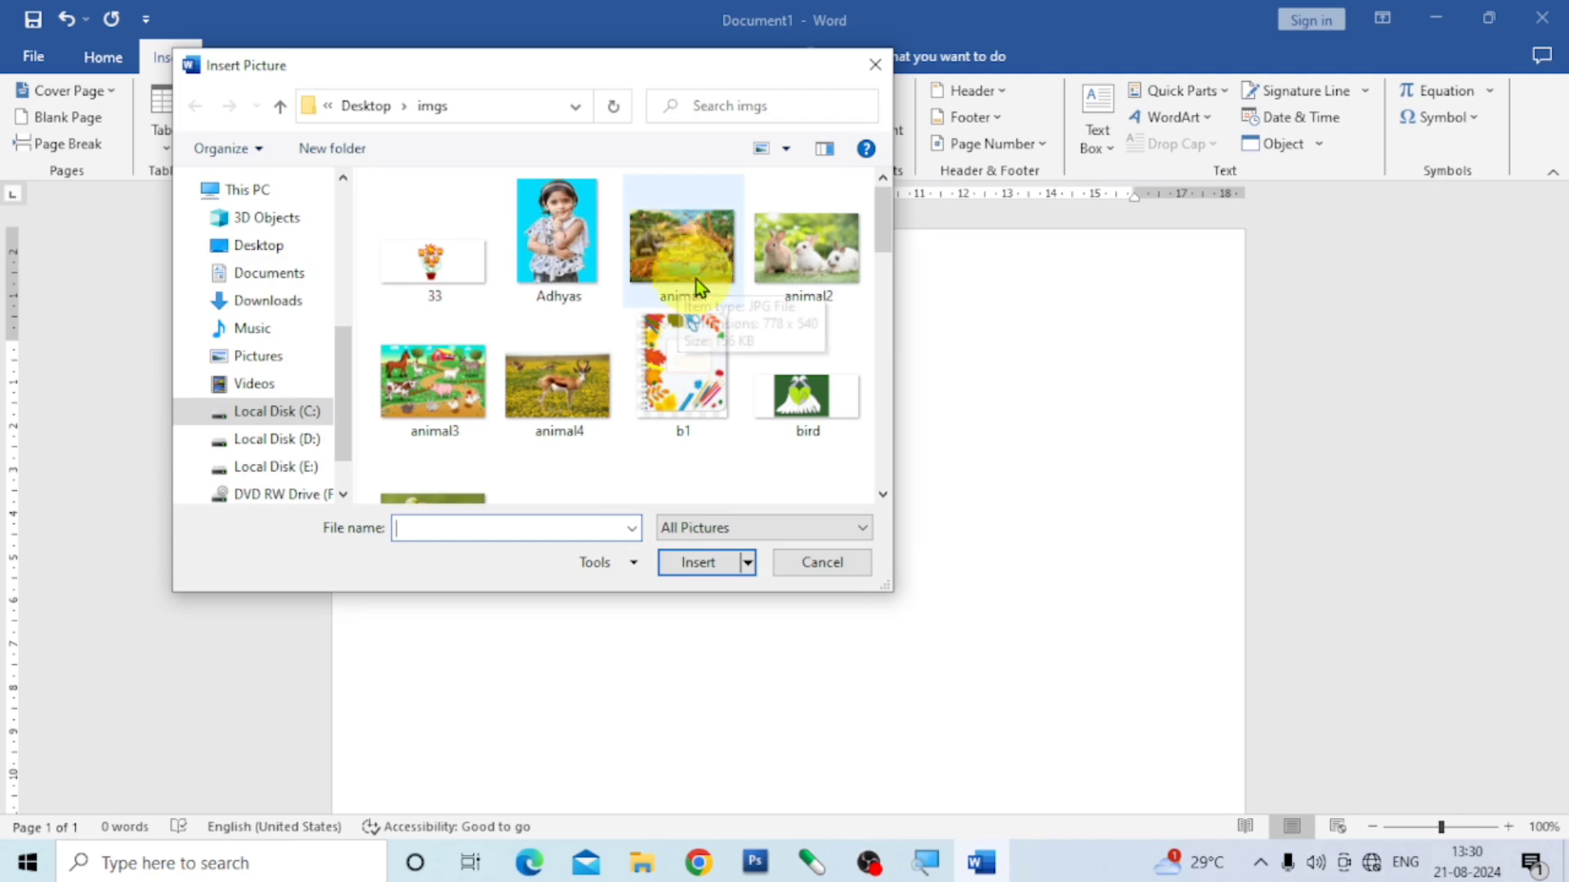
scroll(763, 310, down, 1)
scroll(763, 316, down, 5)
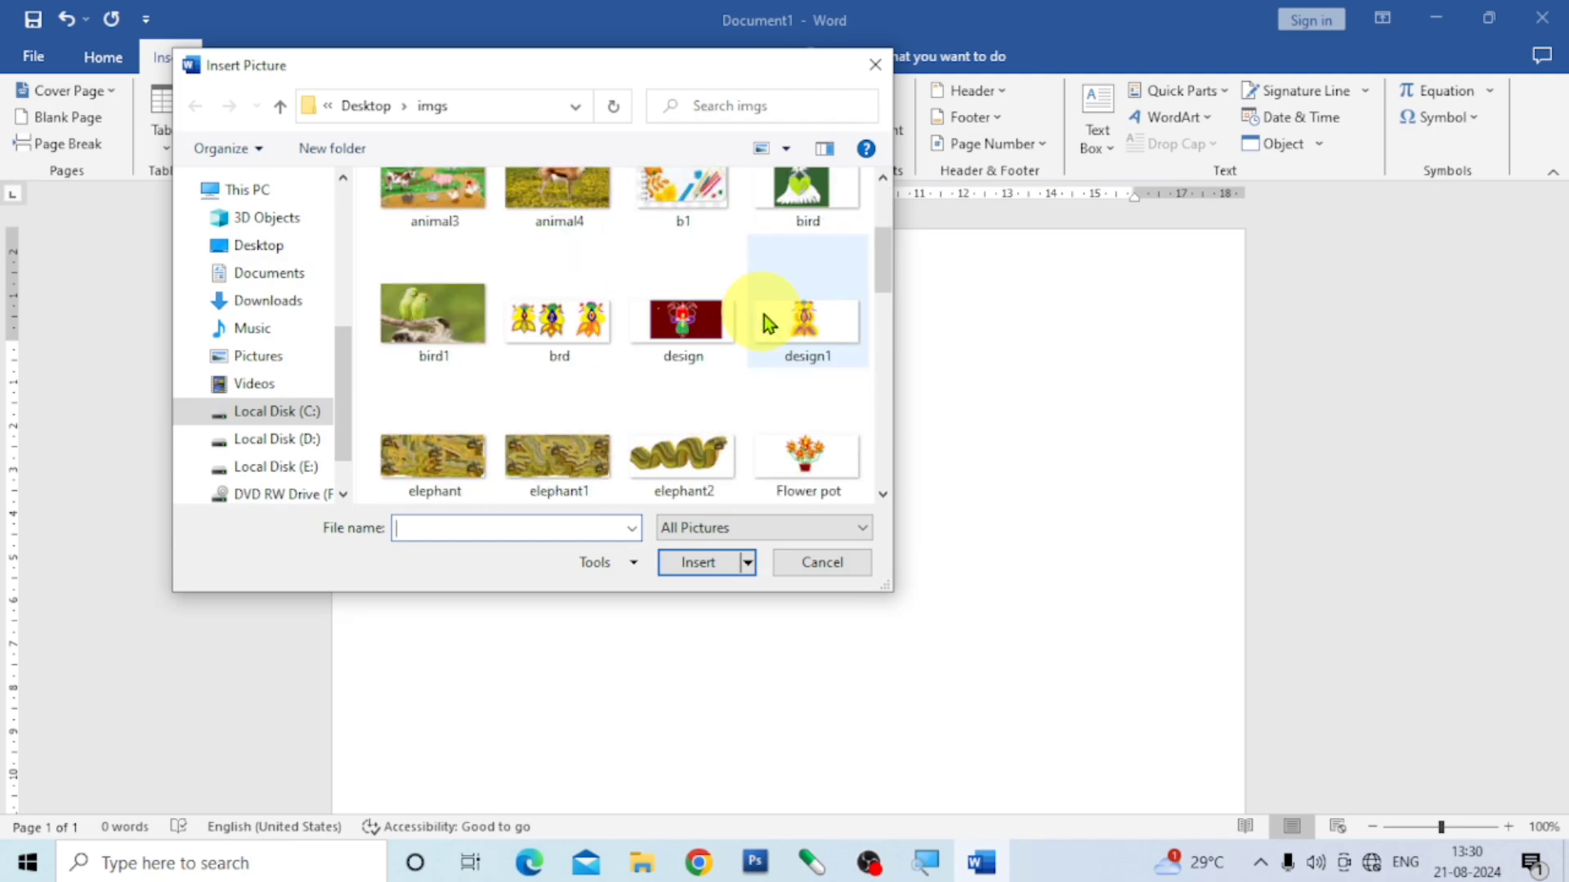
scroll(763, 316, down, 5)
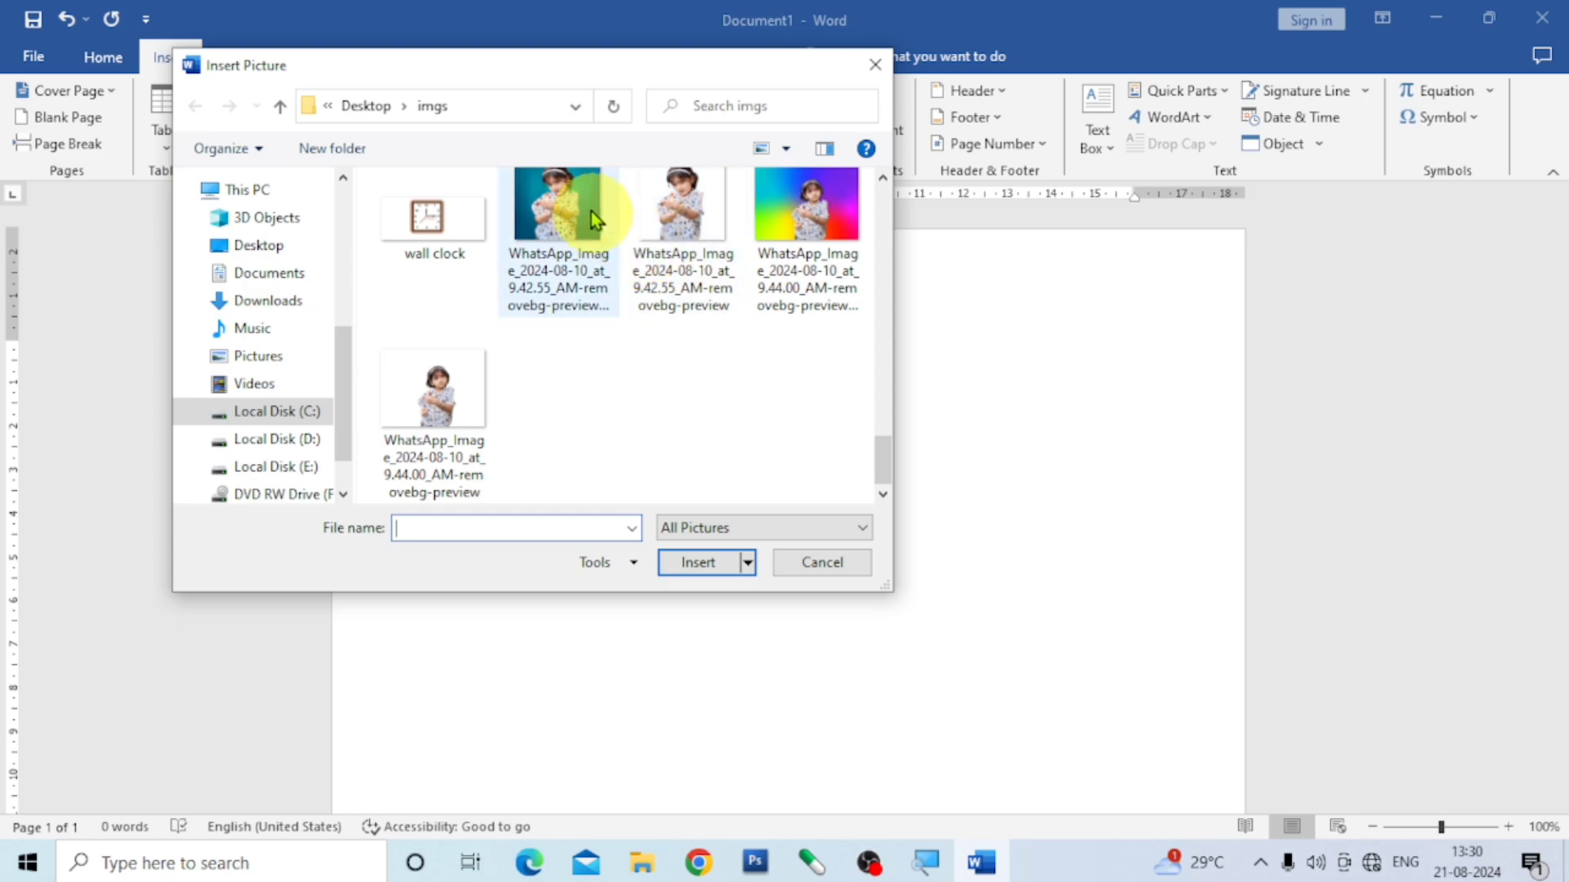
click(777, 219)
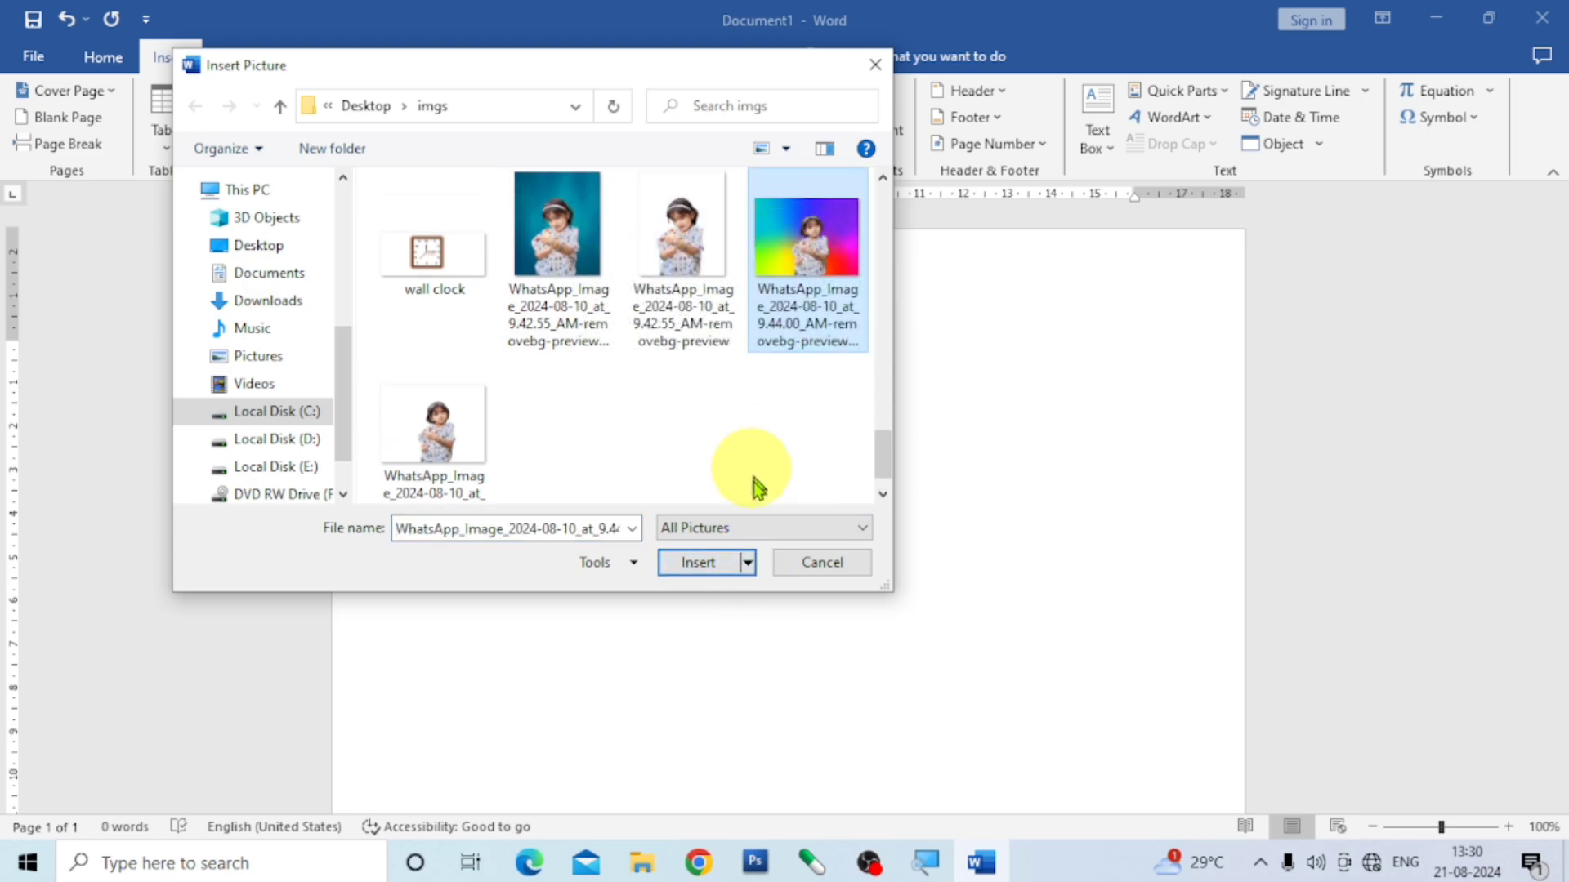
click(716, 566)
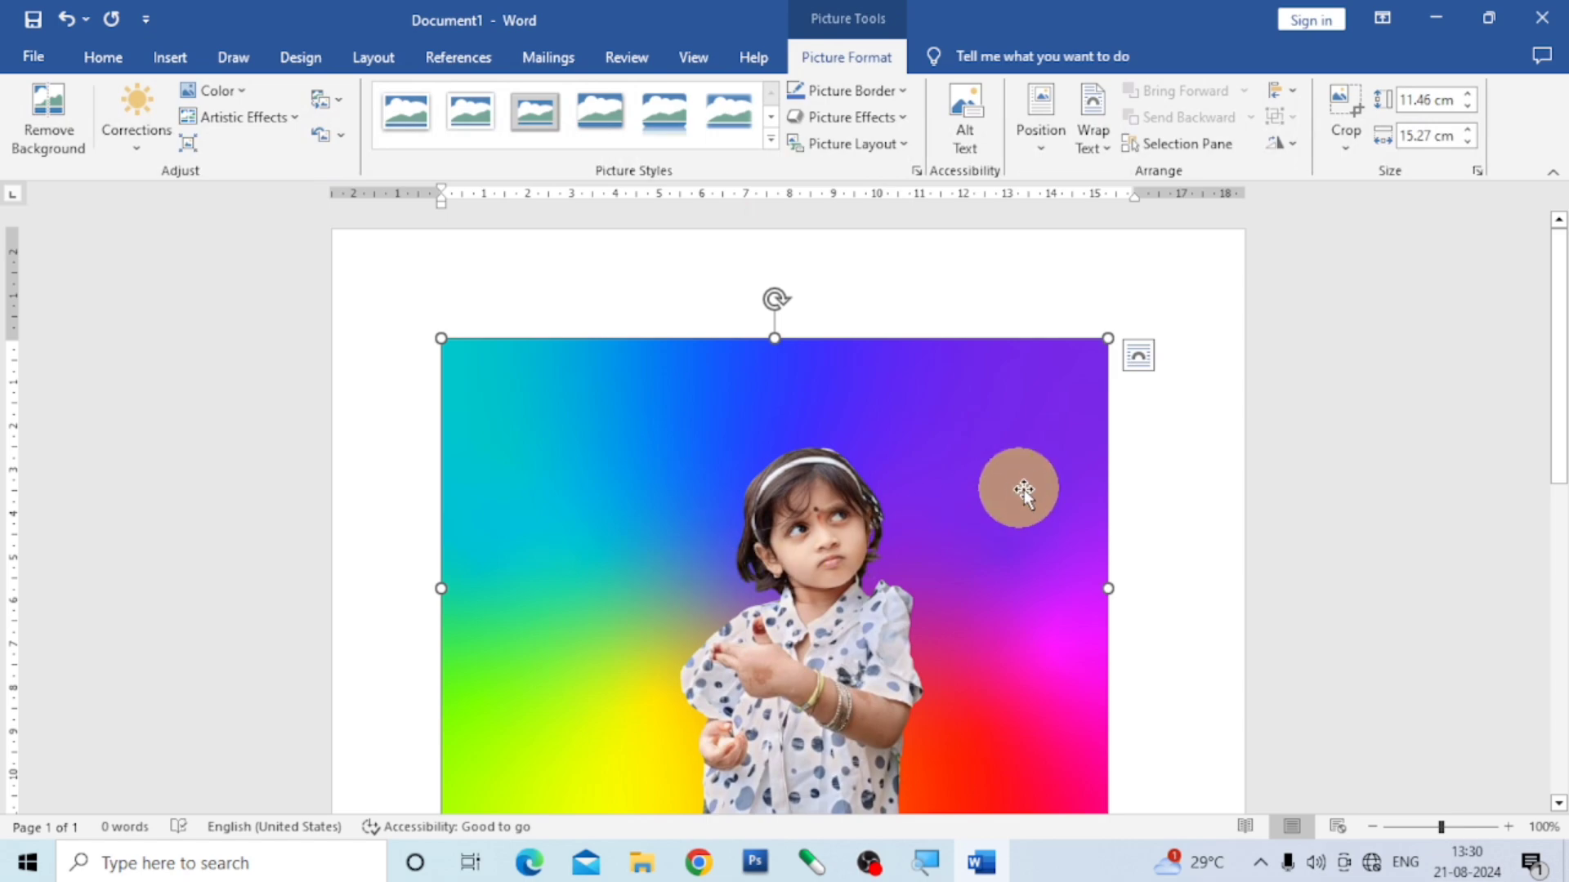
- Position the picture top center with text wrapping, and scale it to about 7.1 cm high by 9.4 cm wide near the page's upper edge
click(1047, 149)
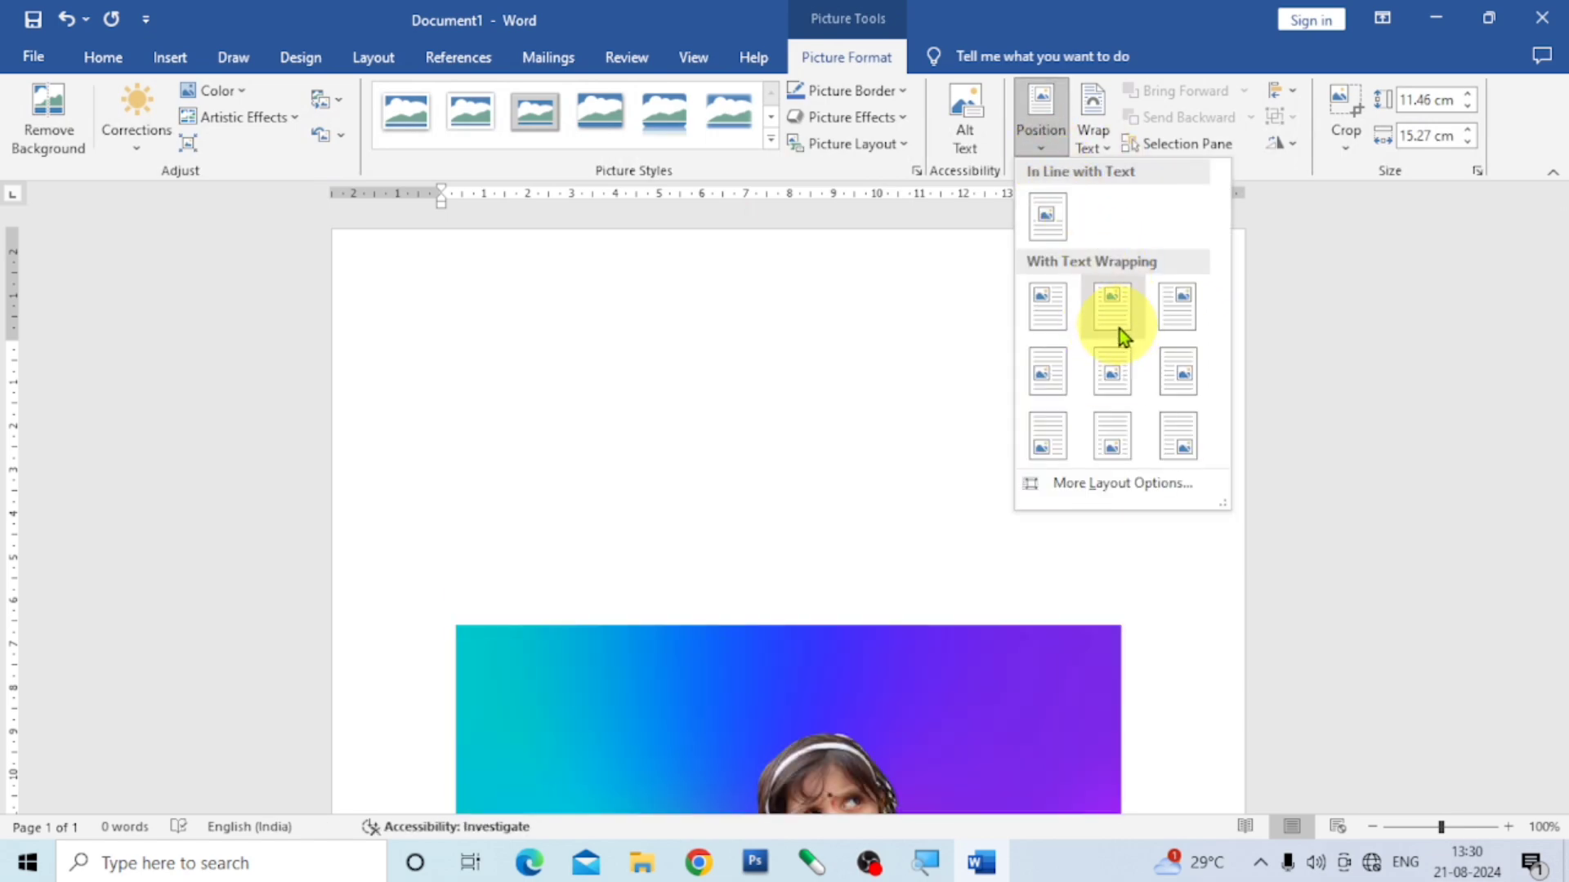
click(1120, 320)
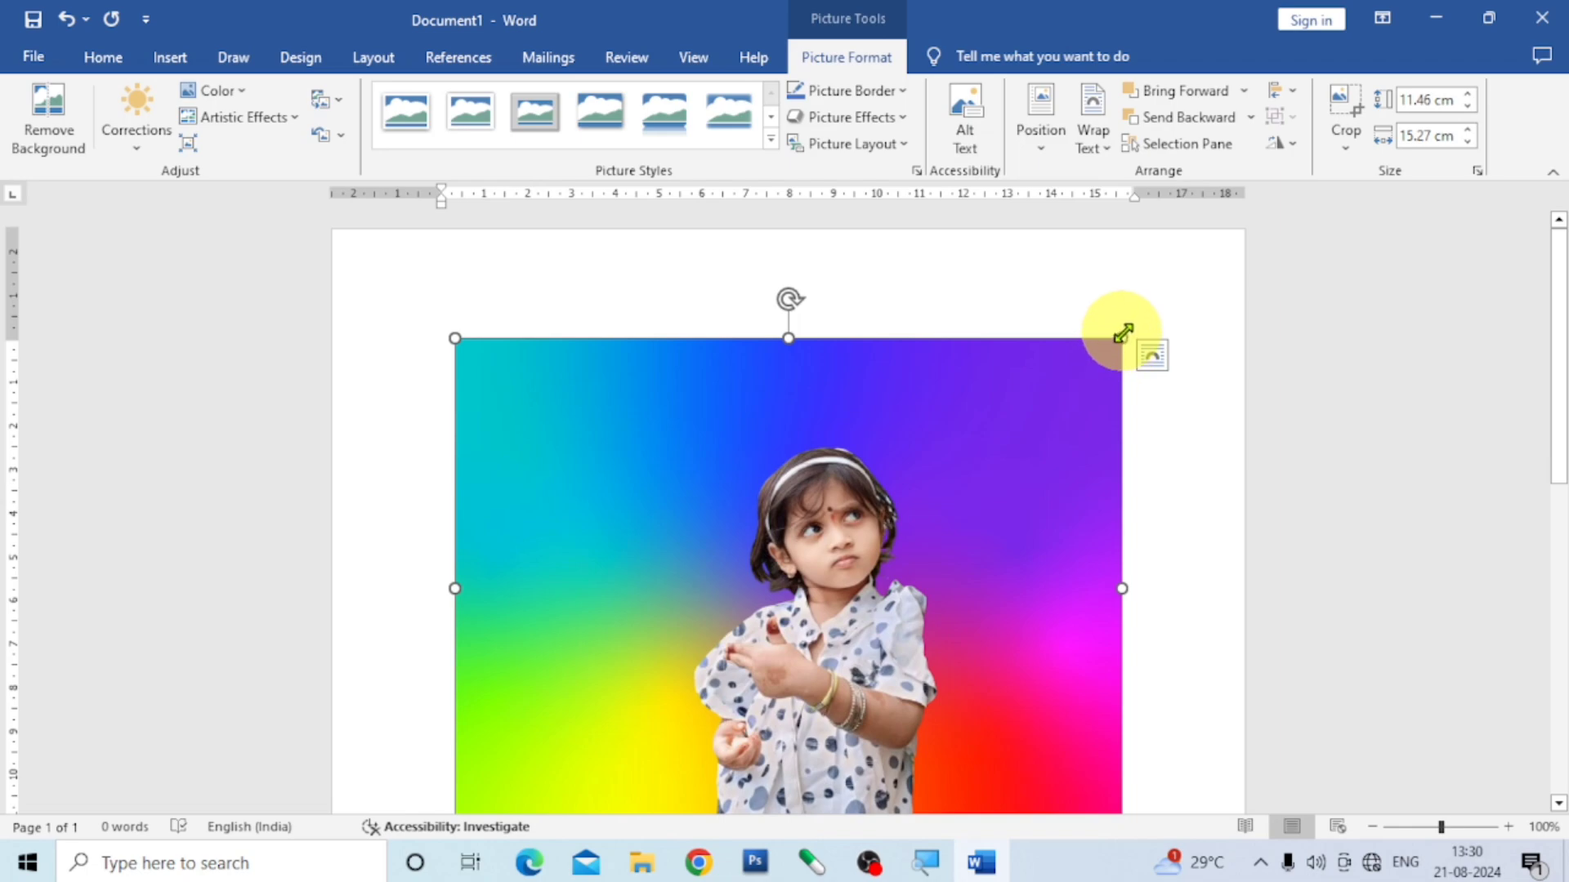
drag(1123, 334, 868, 625)
drag(712, 683, 782, 480)
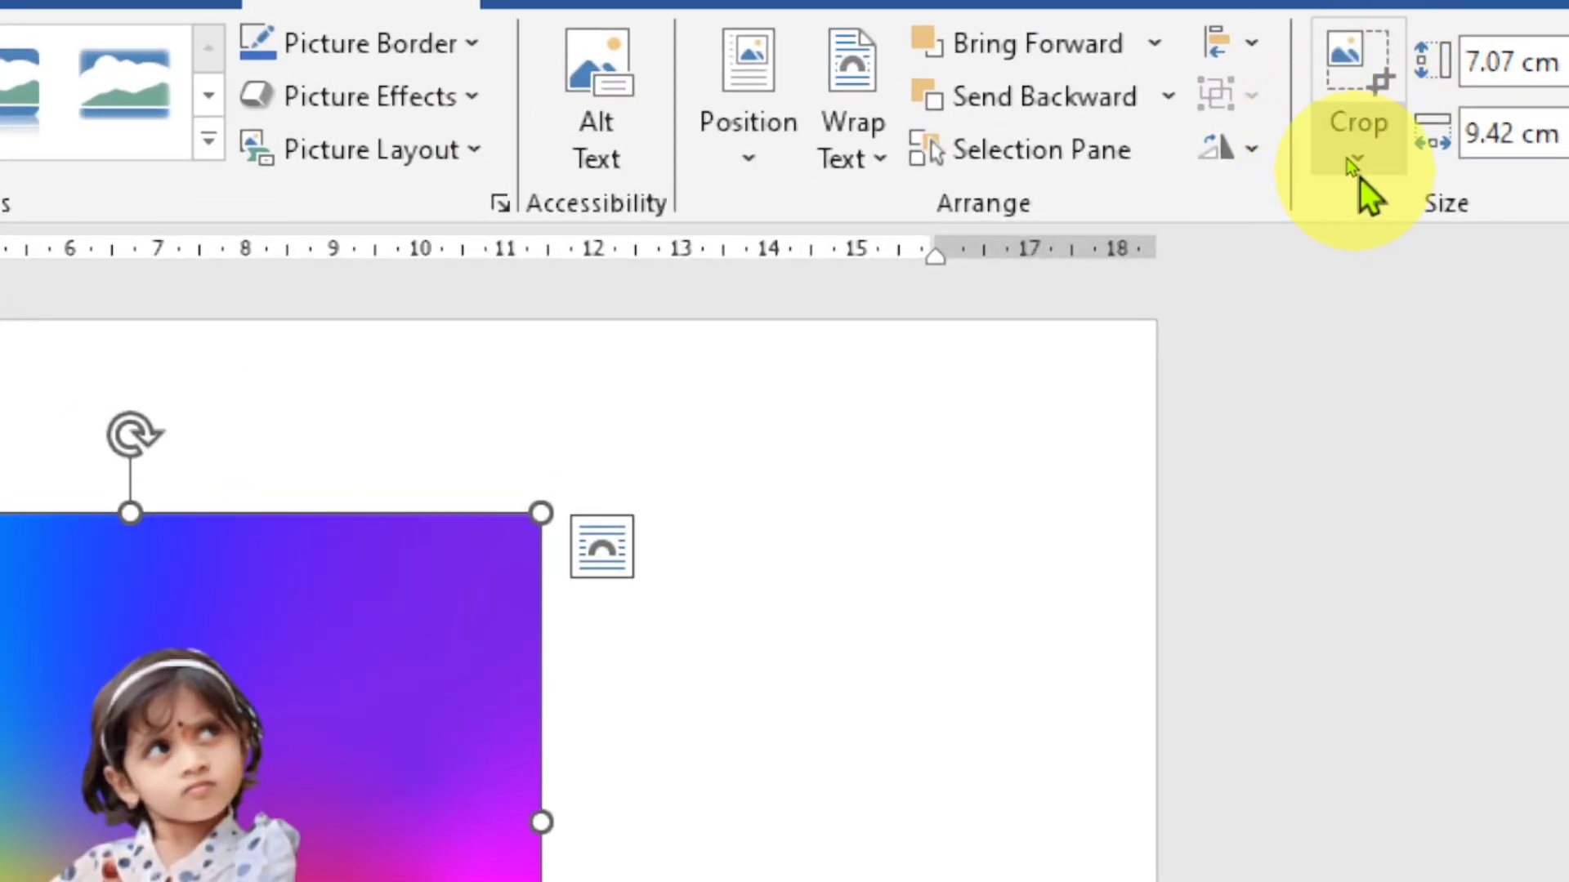
- Crop the picture's left, top and right sides closely around the girl, to about 5.8 cm high by 3.9 cm wide
click(1361, 160)
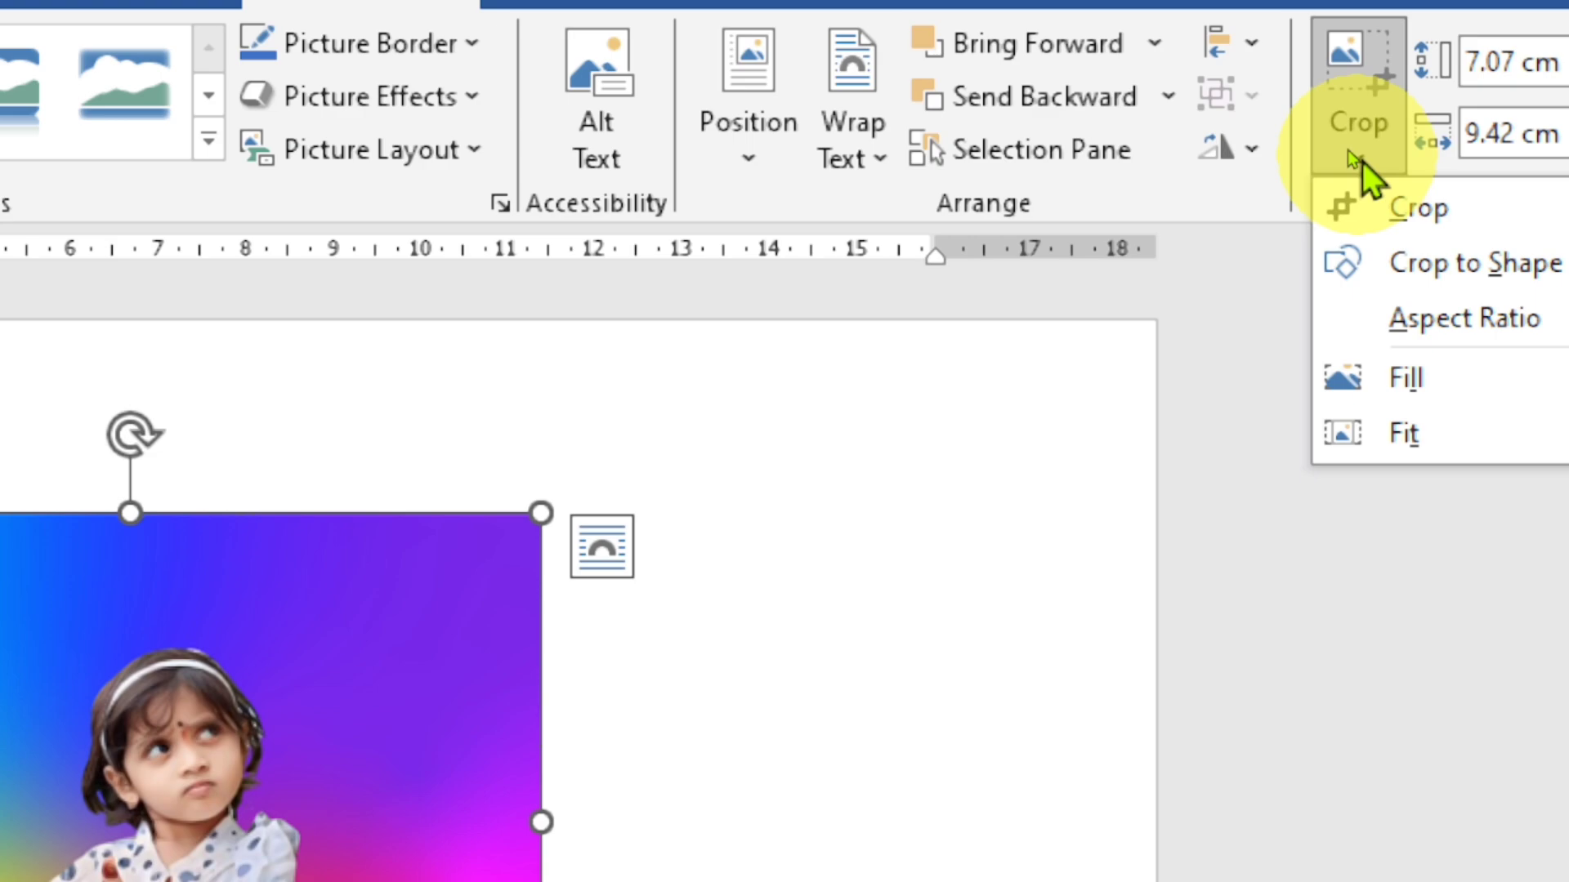
click(1414, 214)
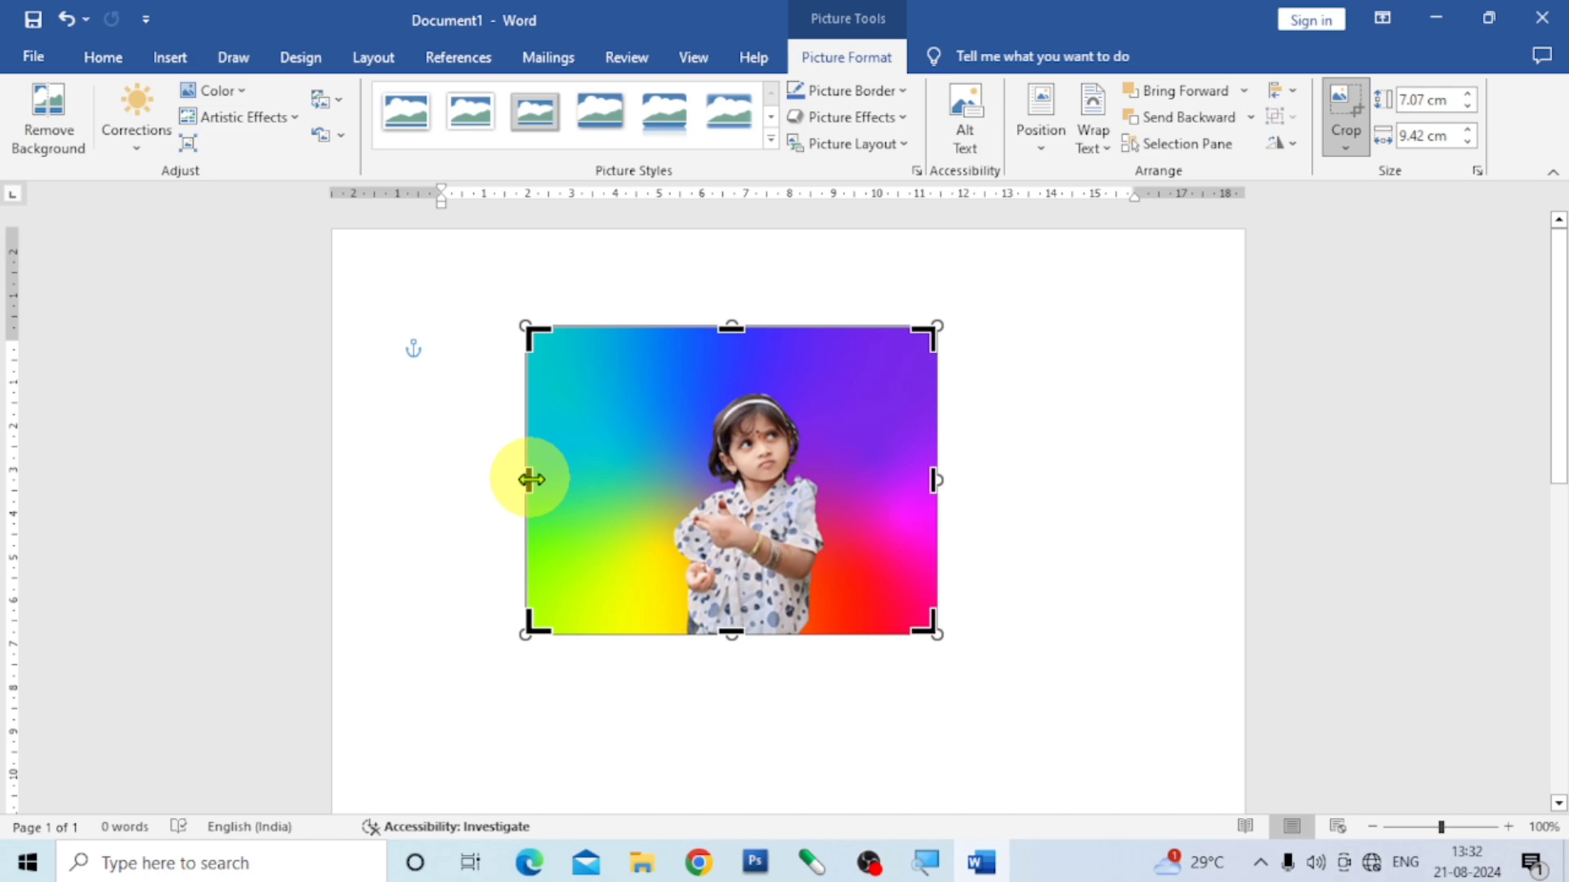
drag(530, 480, 590, 477)
mouse_move(636, 488)
mouse_down()
mouse_move(664, 490)
mouse_move(648, 489)
mouse_up()
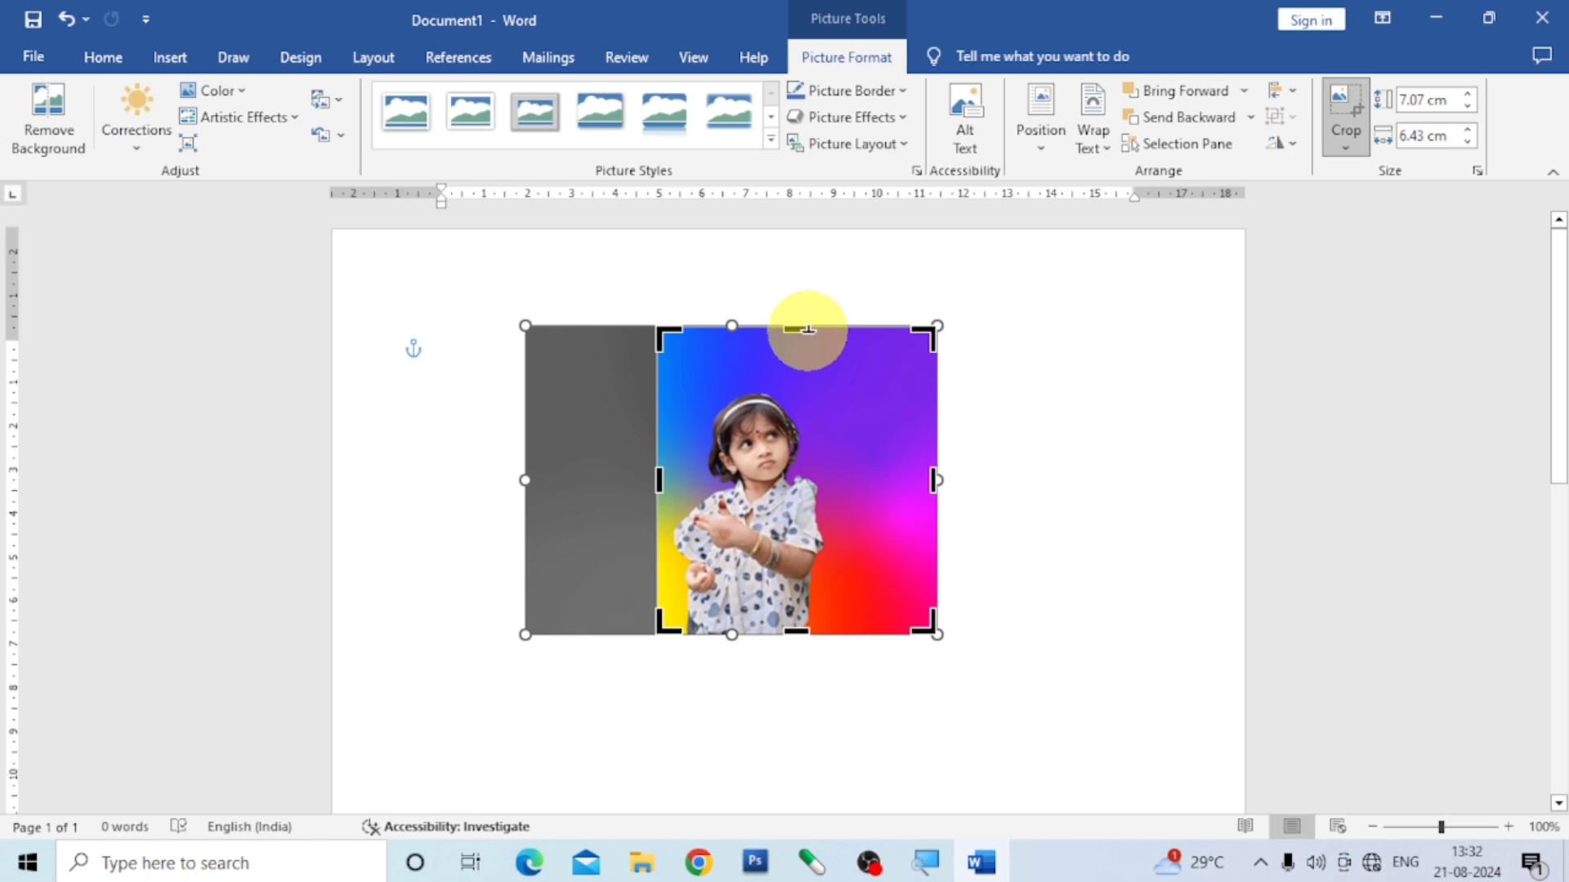
drag(809, 331, 809, 385)
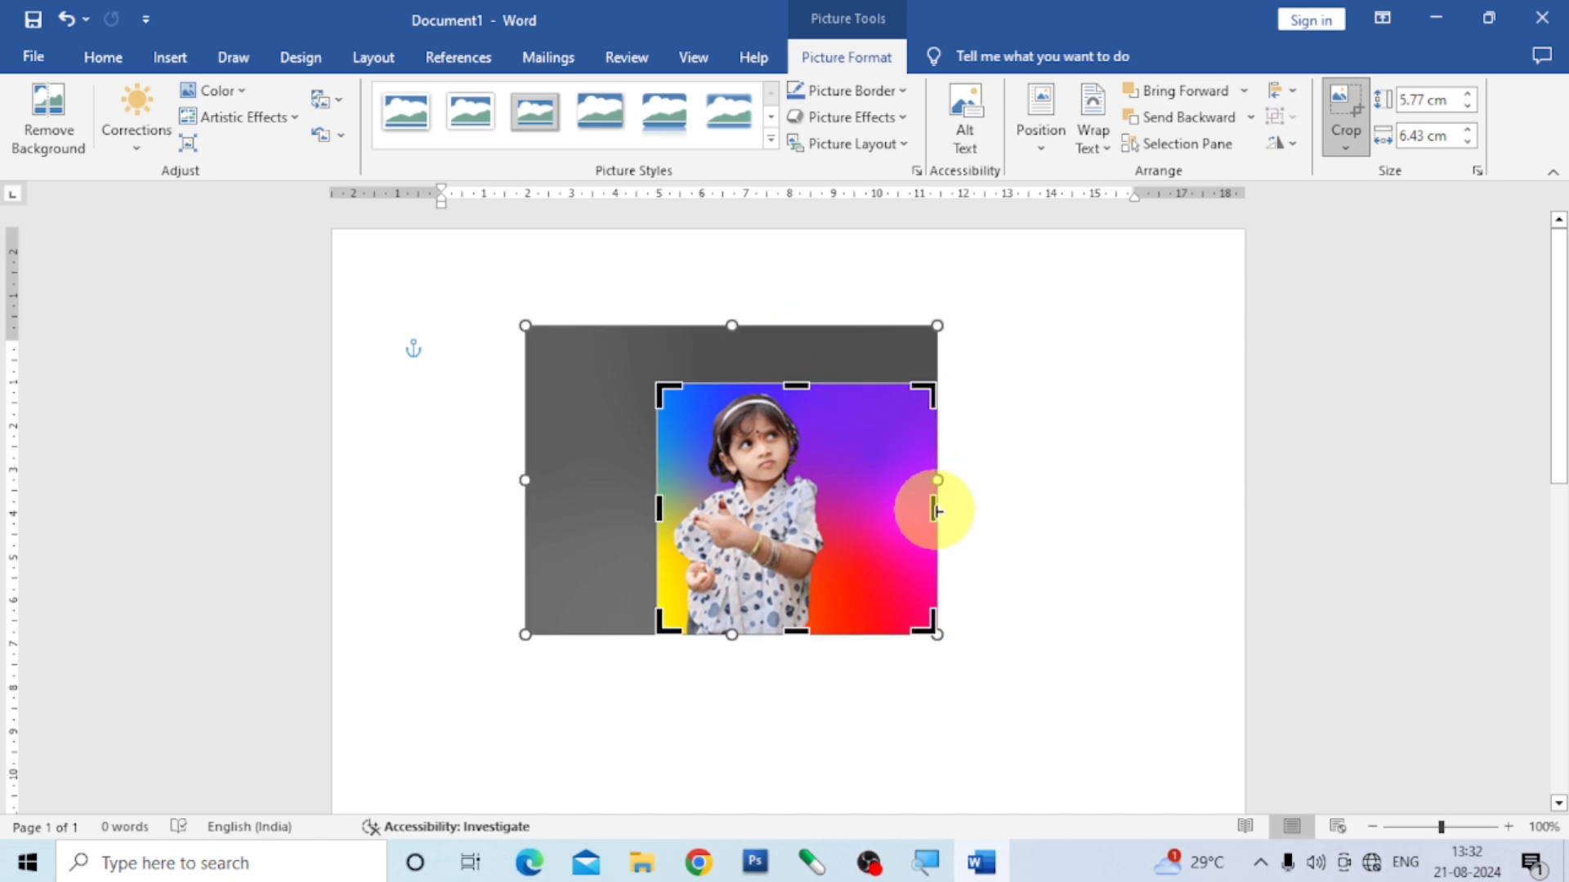
drag(936, 506, 826, 521)
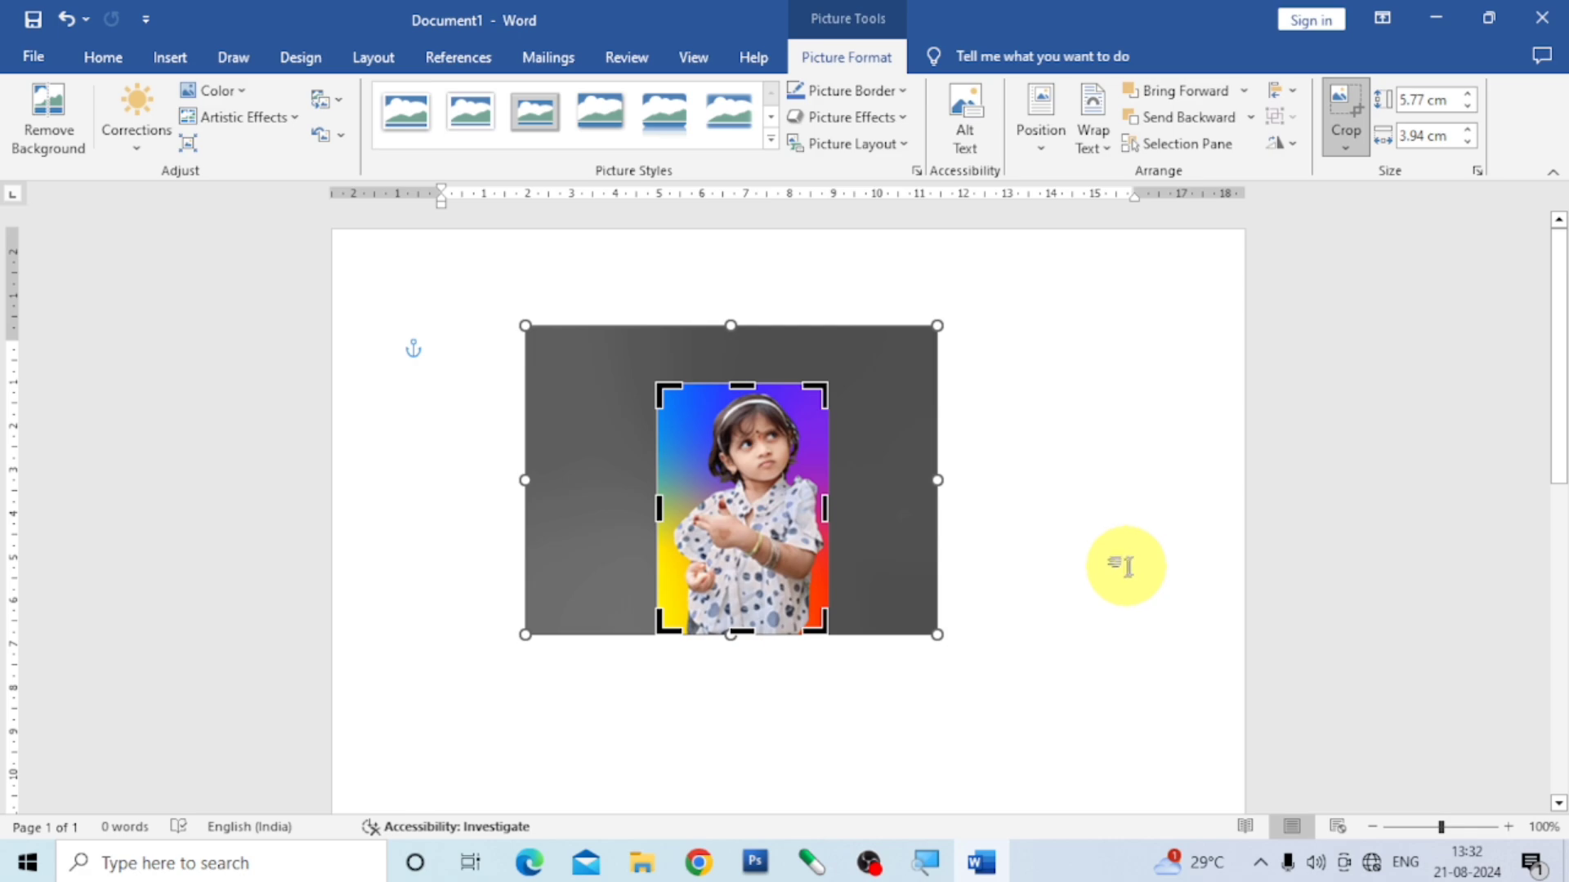
click(1350, 158)
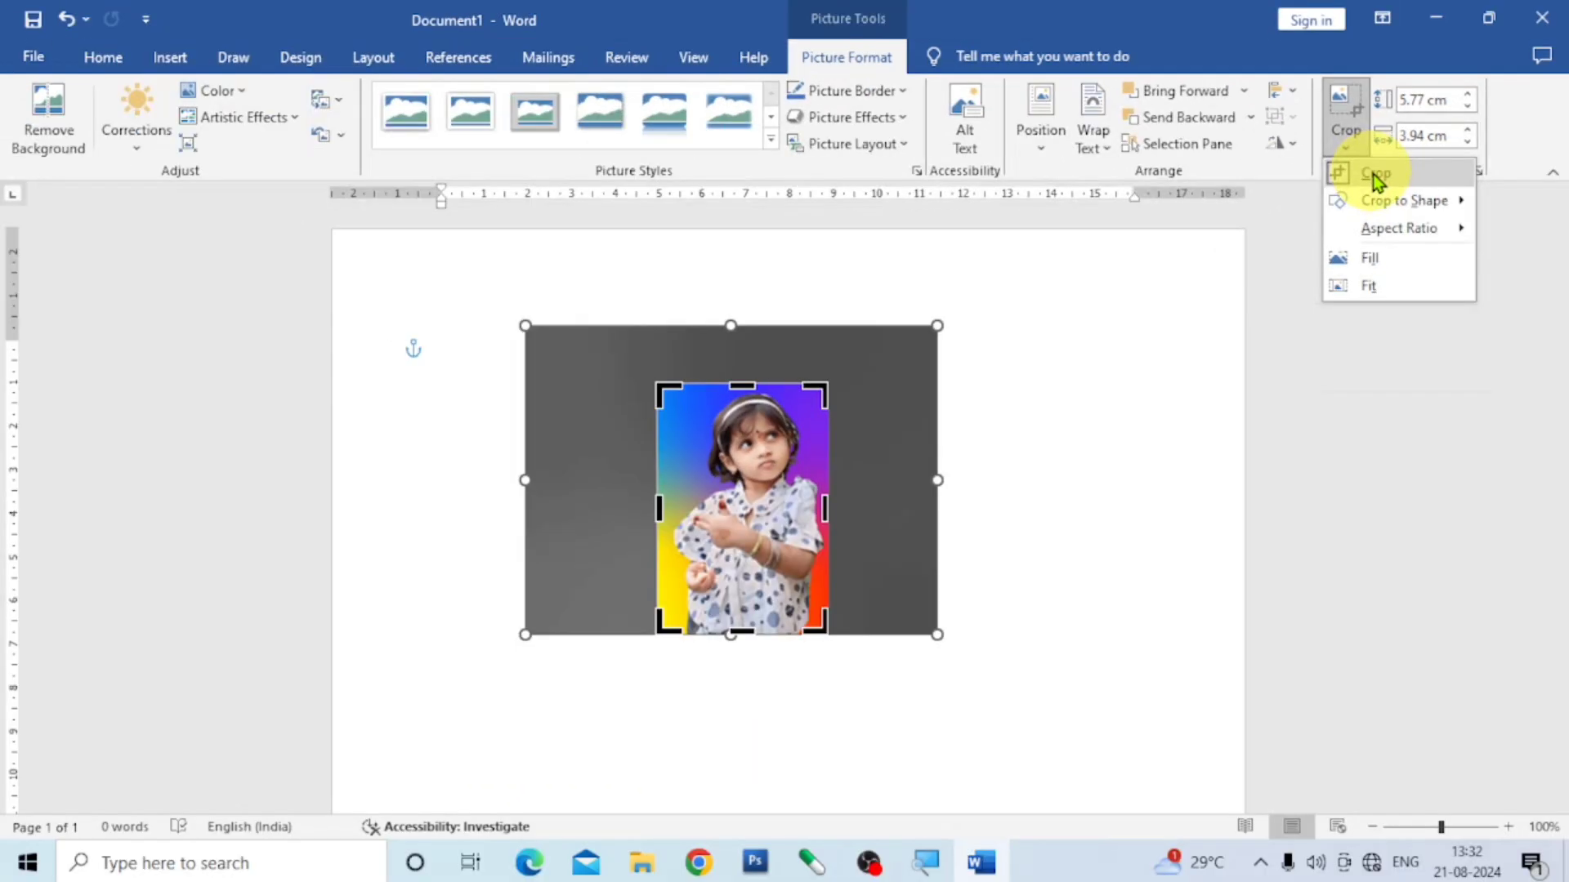
click(1373, 174)
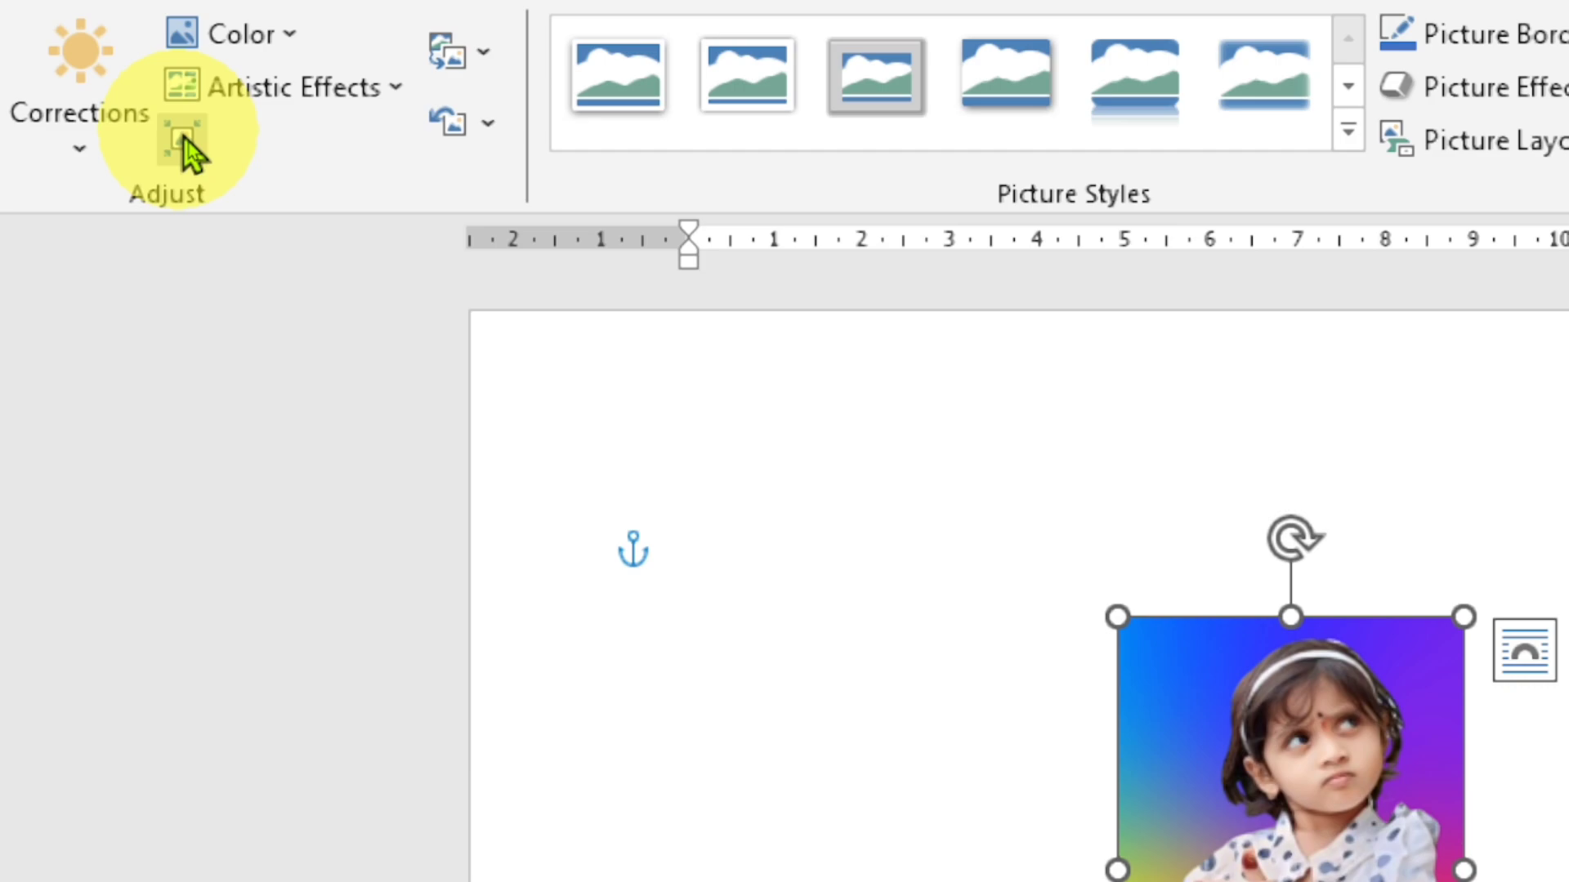
- Compress only this picture at the default resolution, deleting its cropped areas
click(183, 139)
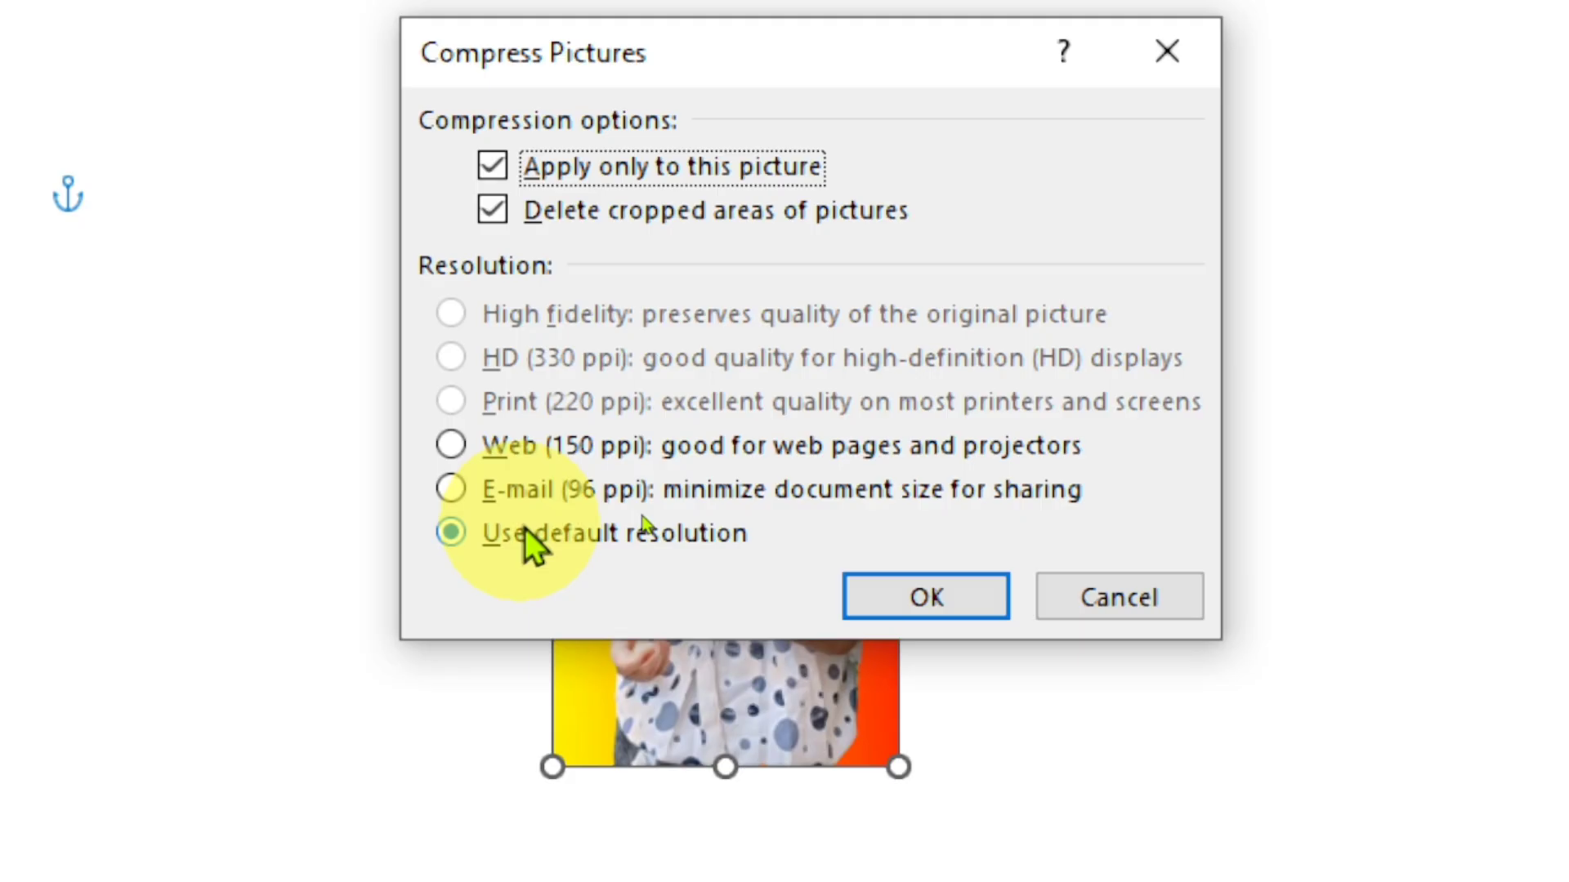
click(513, 539)
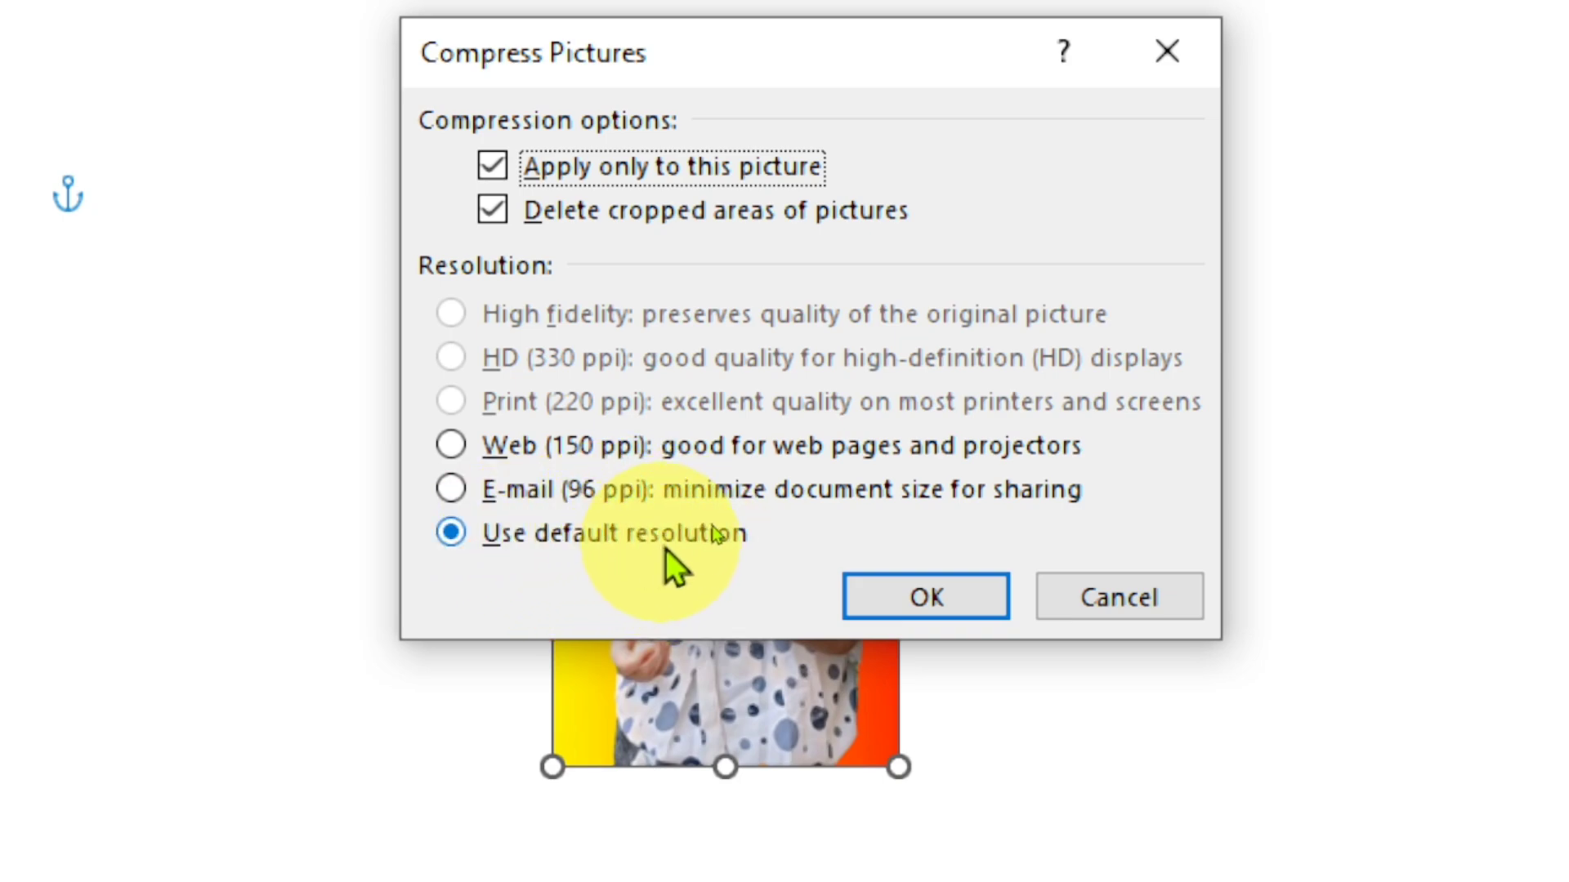
click(919, 611)
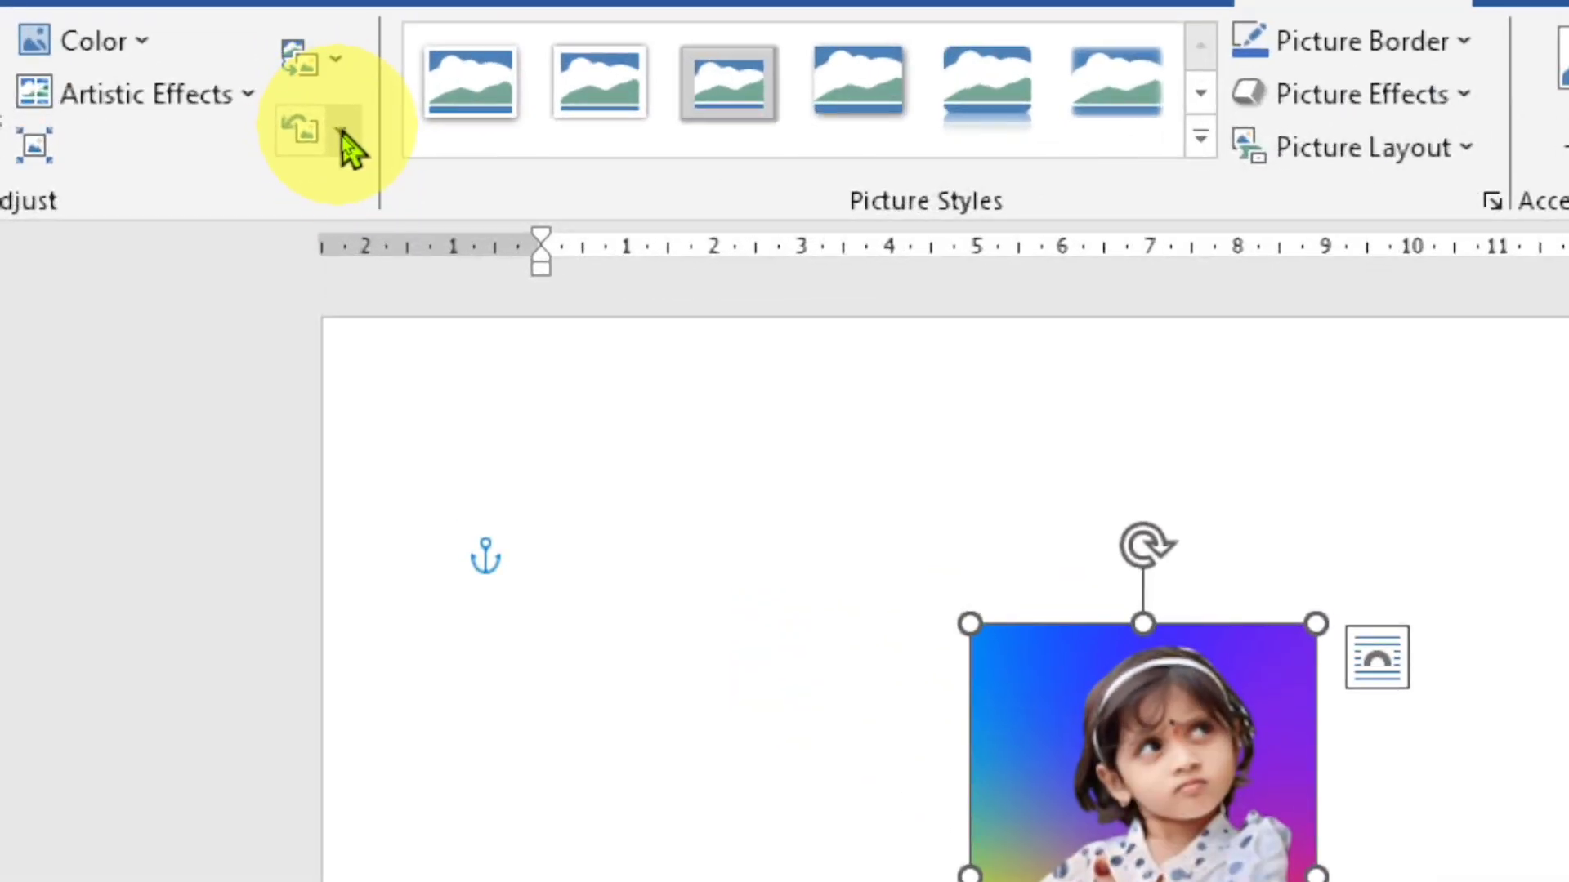
click(341, 132)
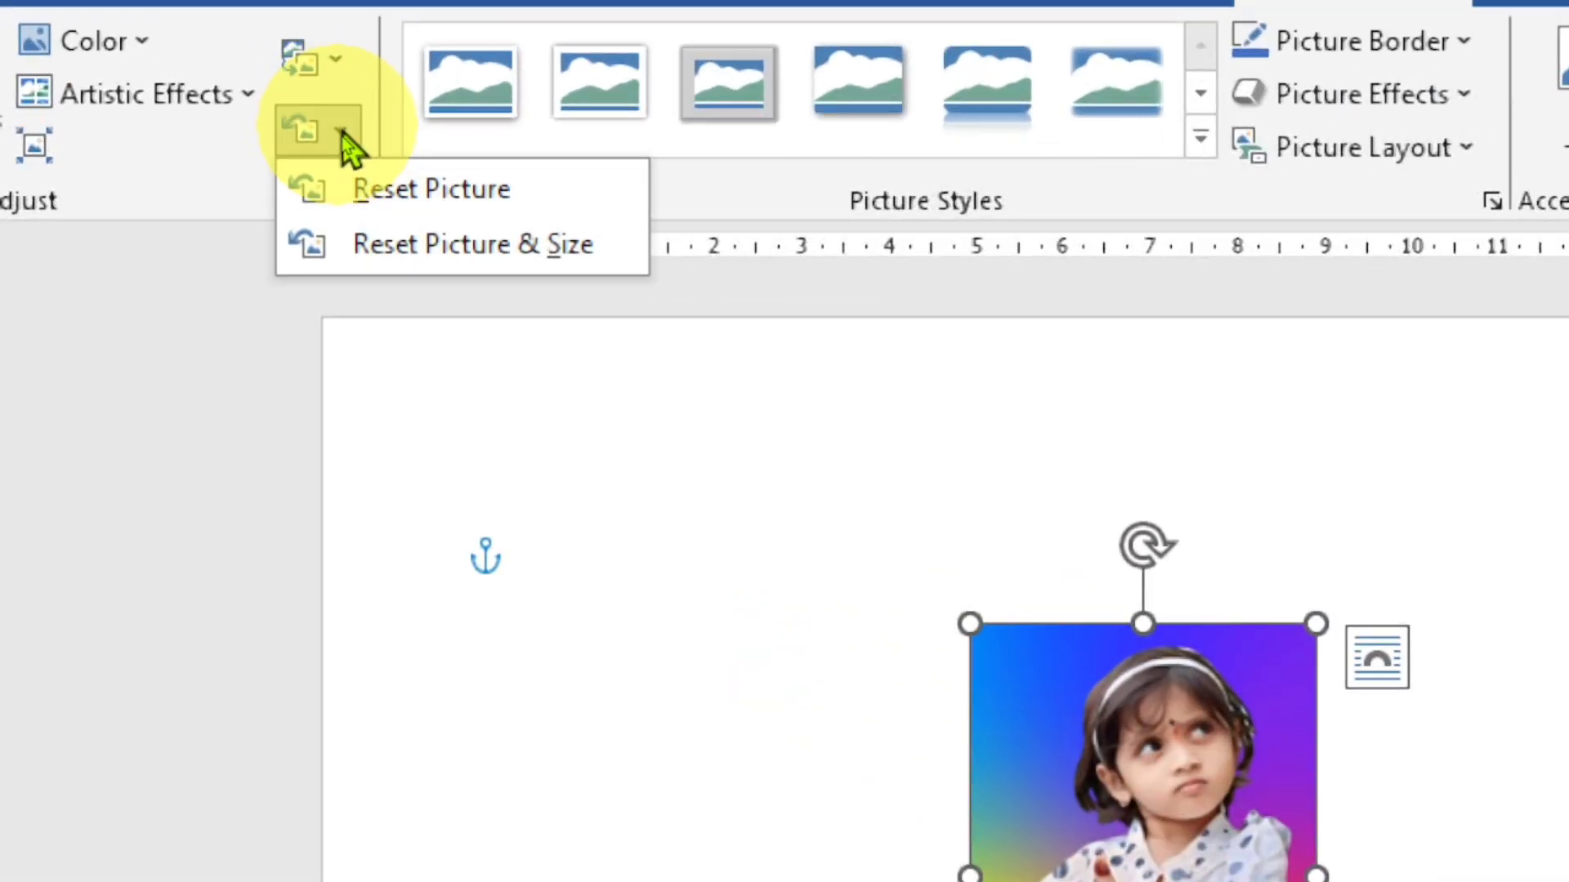
click(527, 257)
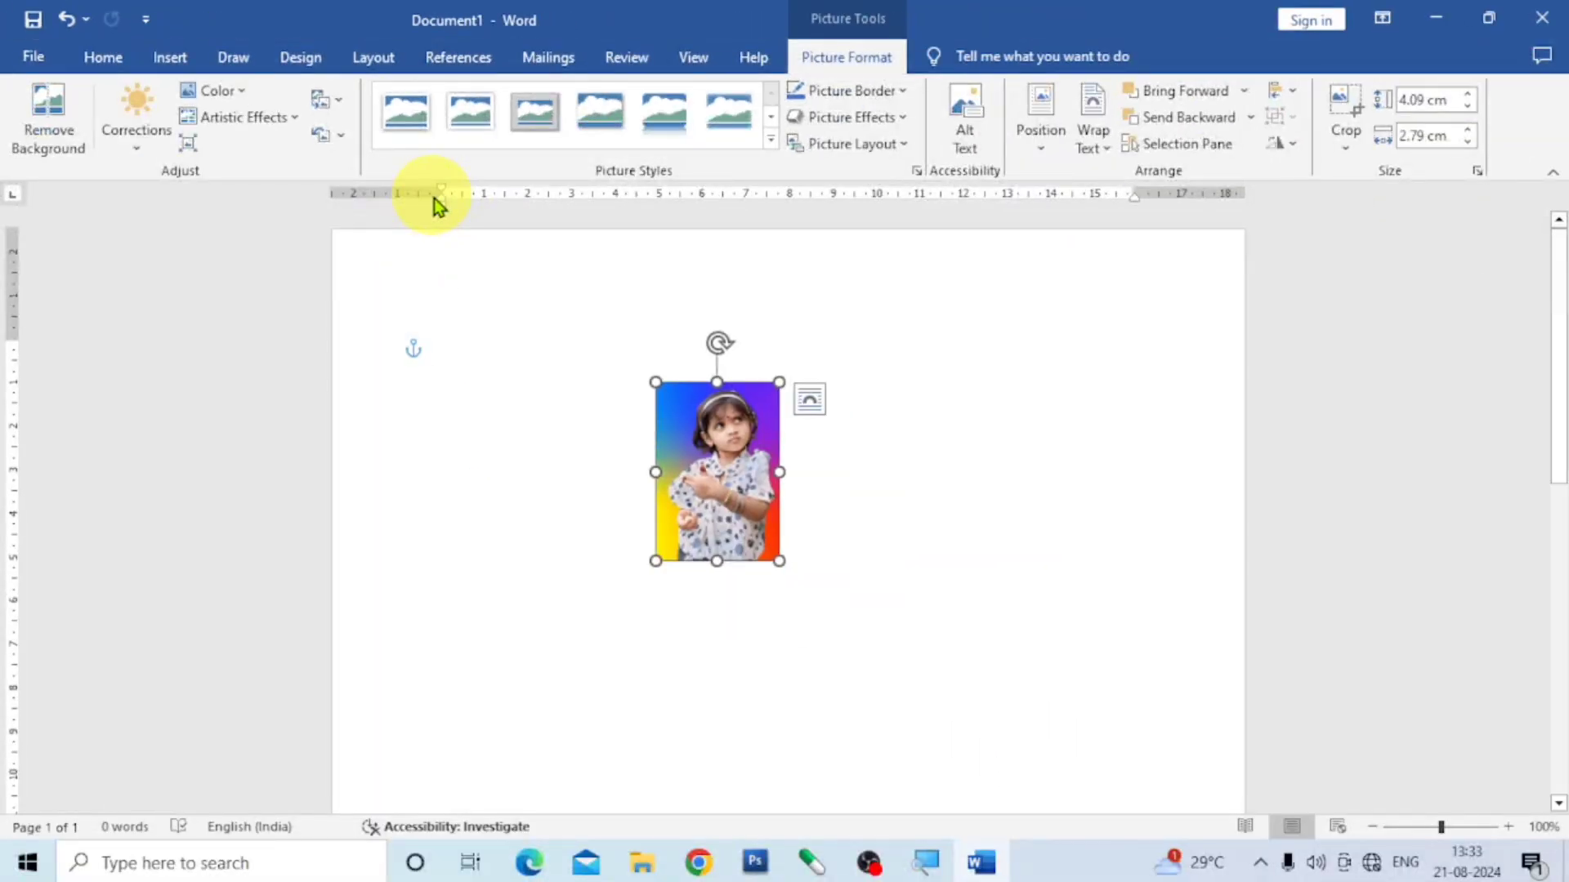
key(ctrl+z)
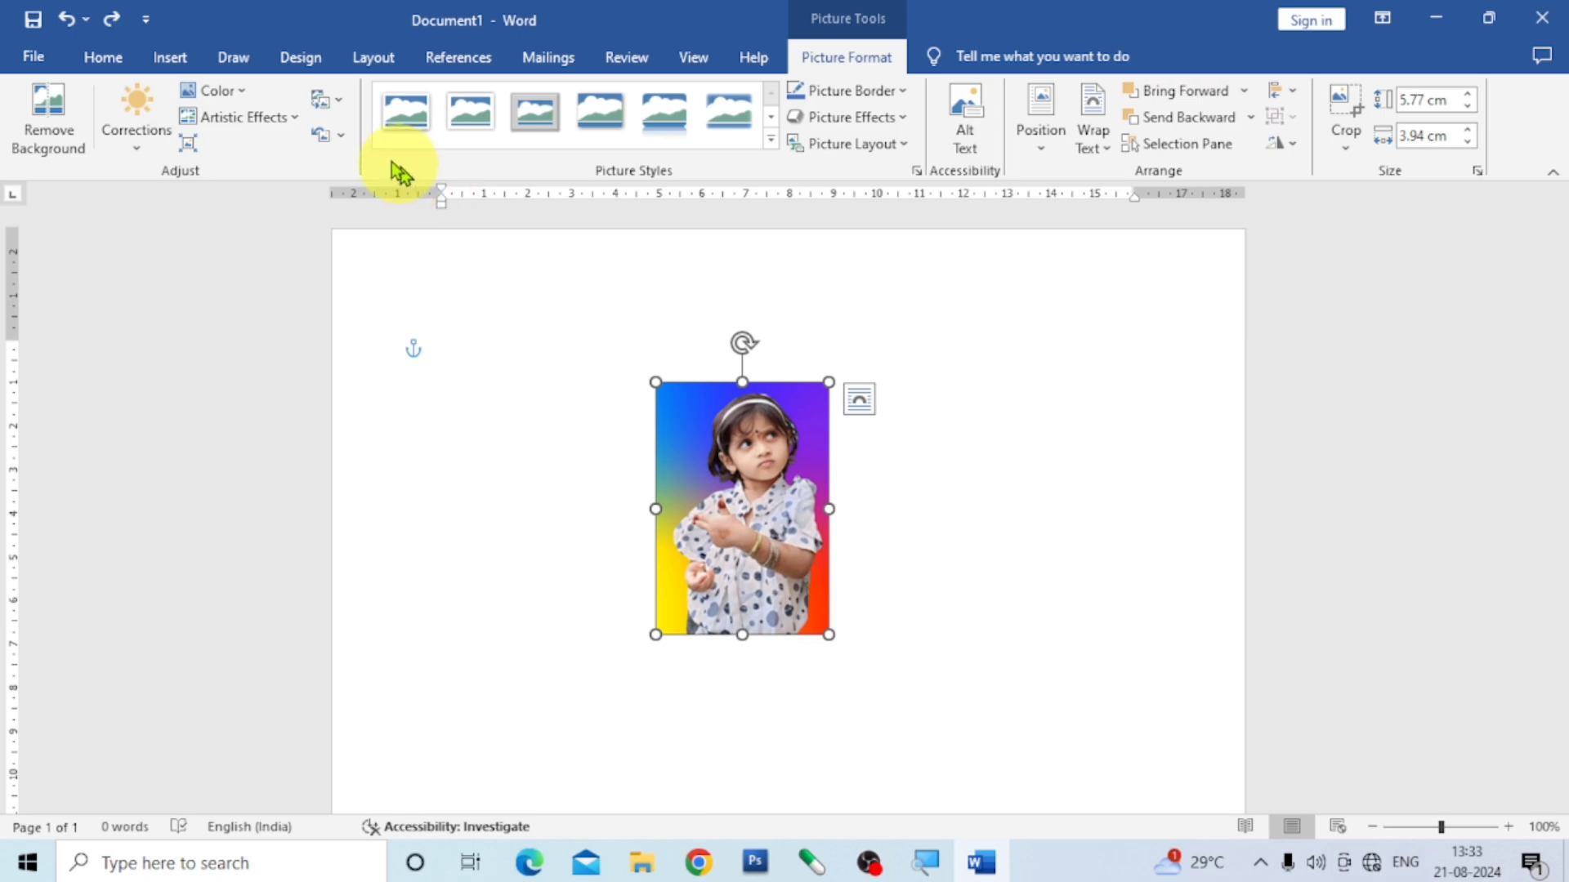
- Reset the picture and its size, and move it to the upper-left corner of the page
click(340, 136)
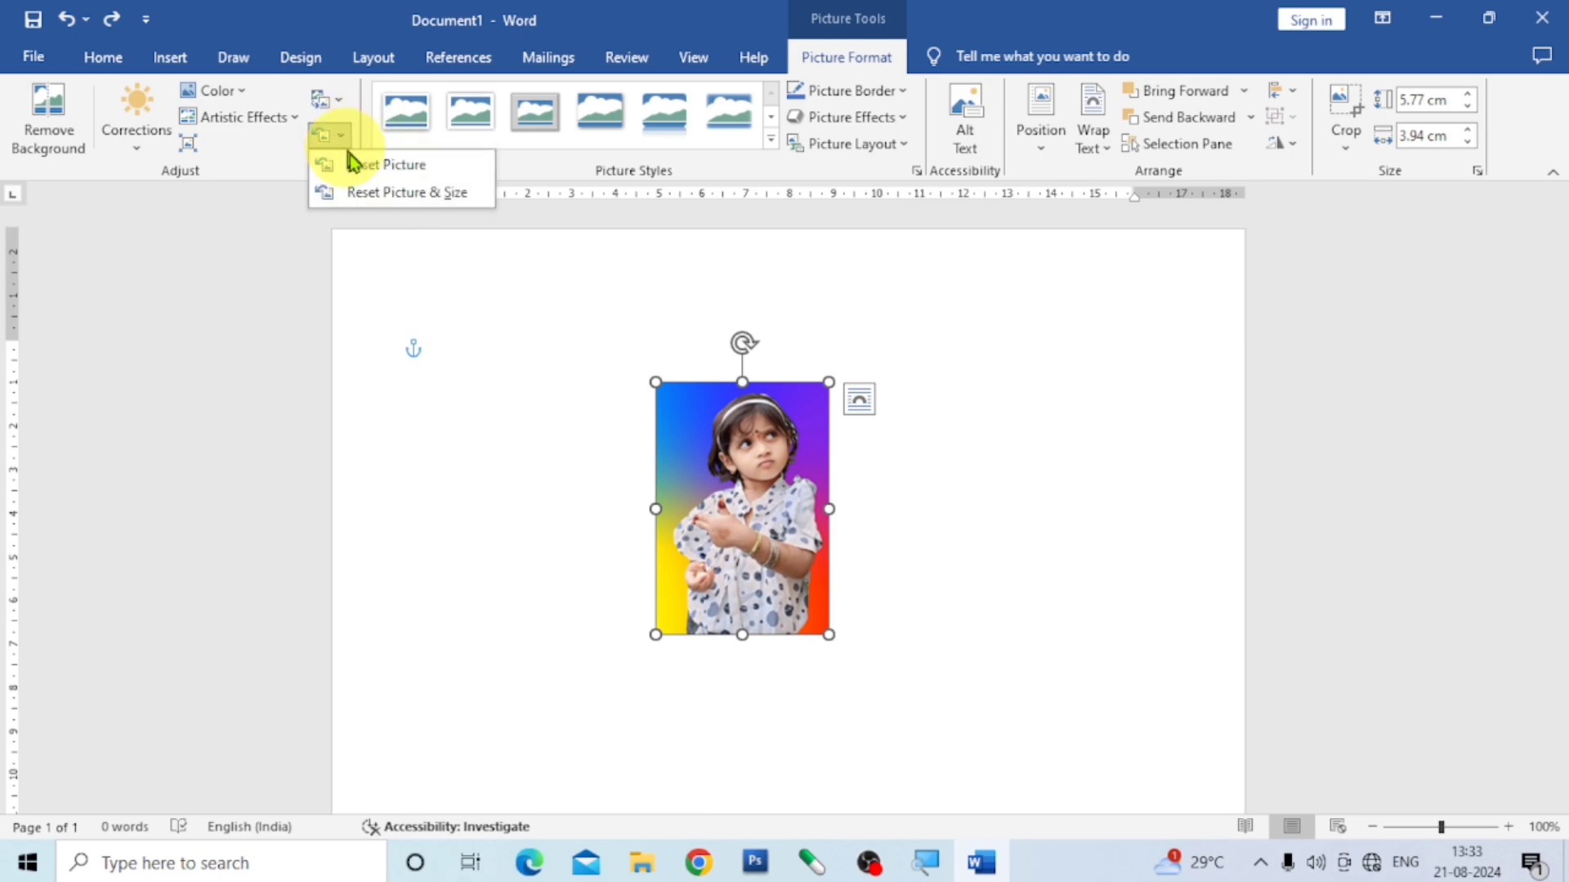
click(416, 192)
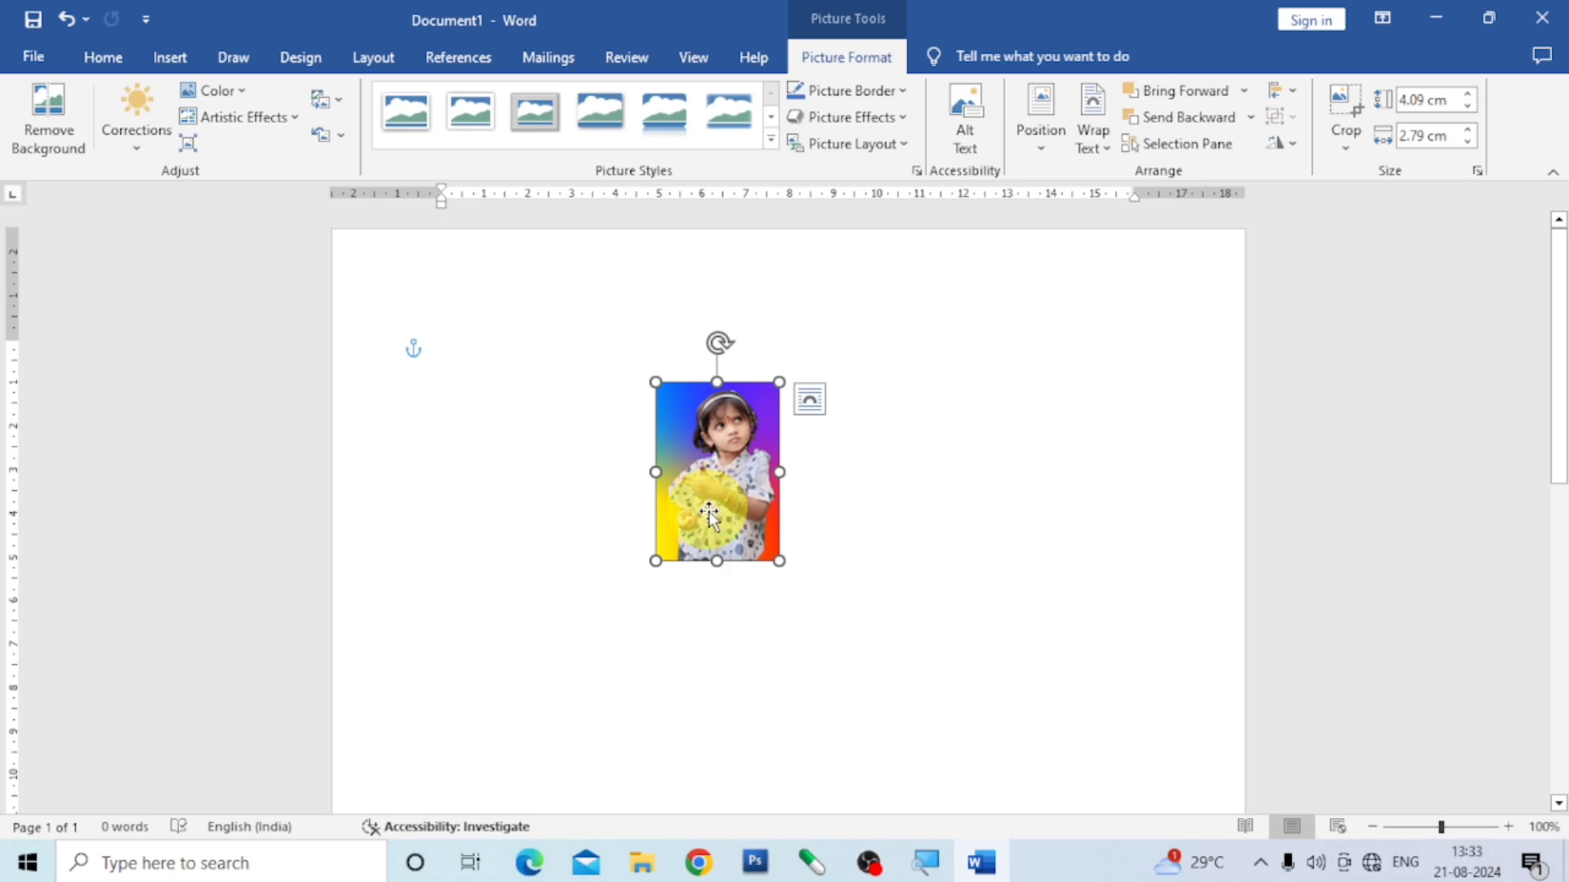
drag(719, 515, 460, 385)
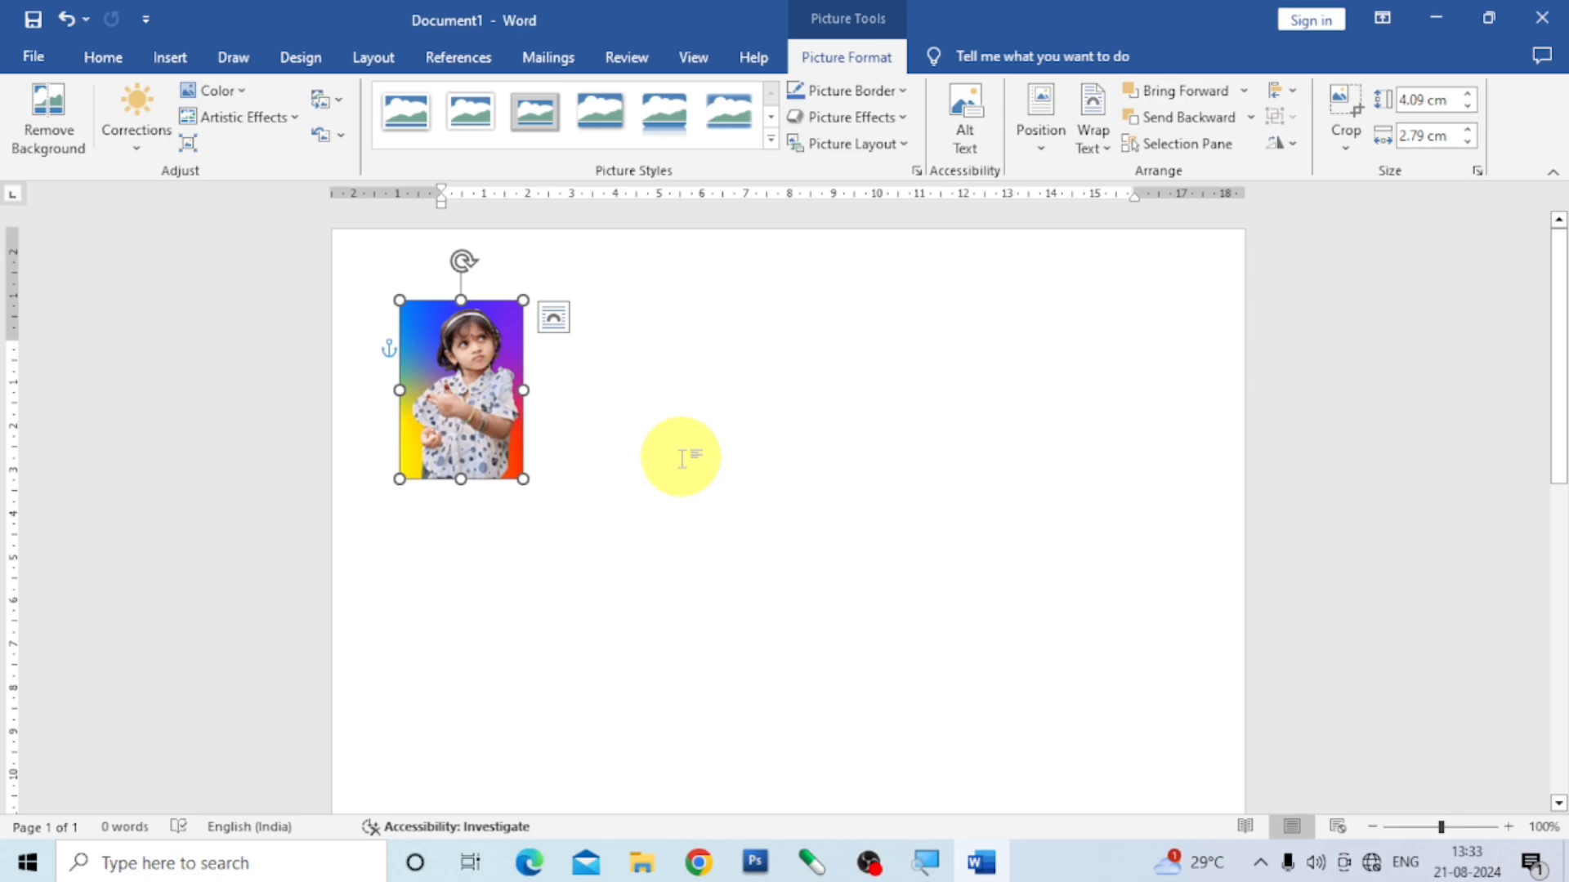
click(682, 458)
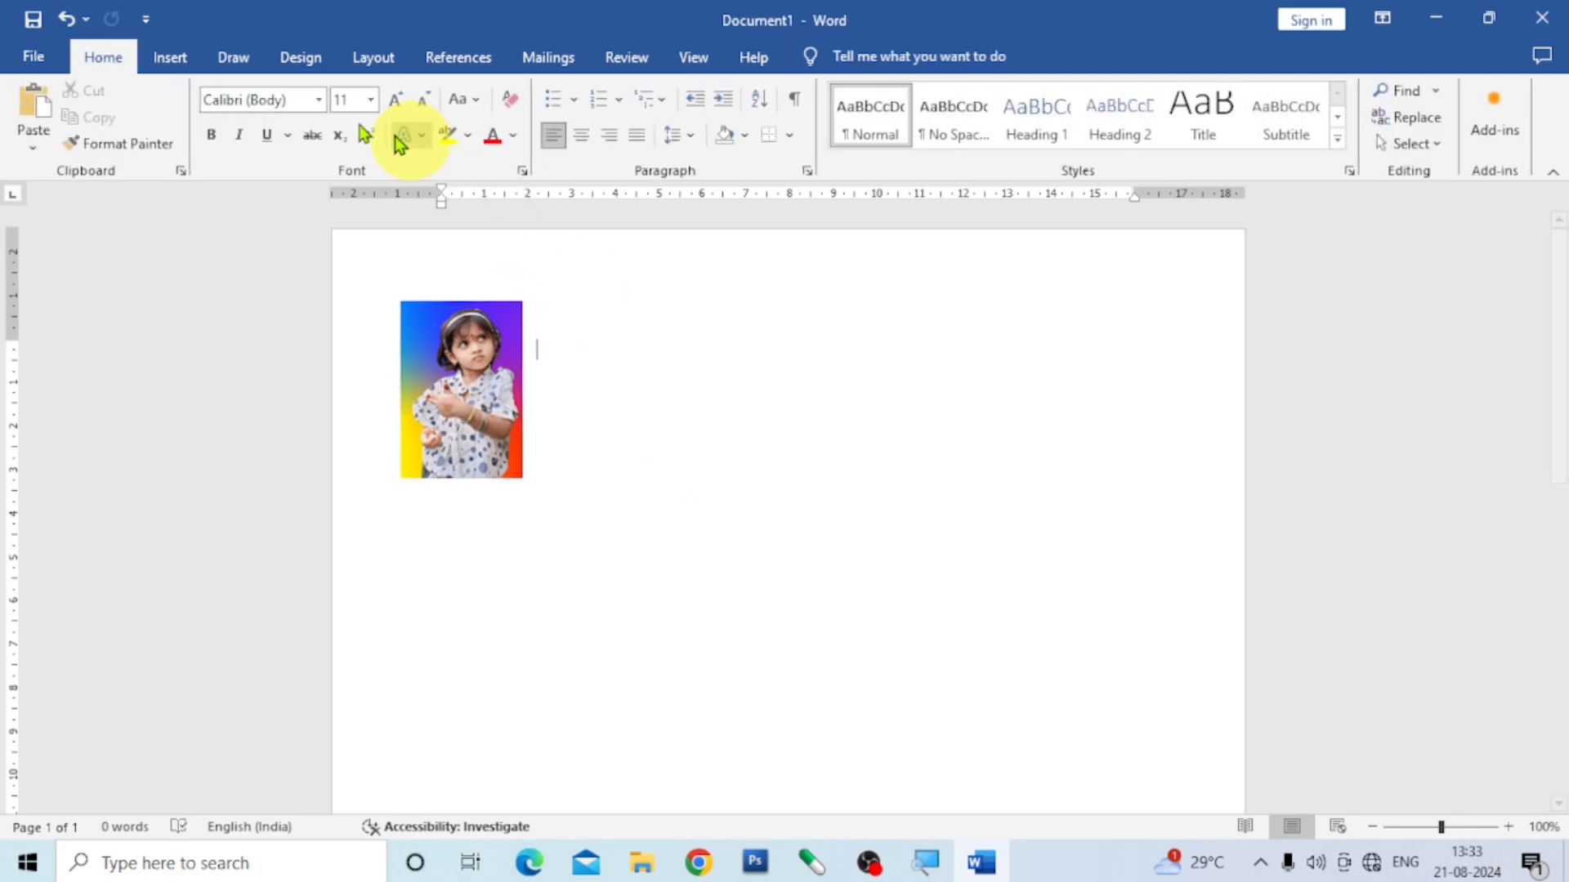
- Insert the teal-background picture WhatsApp_Image_2024-08-10_at_9.42.55_AM-removebg-preview (1) from the imgs folder beside the first picture
click(175, 57)
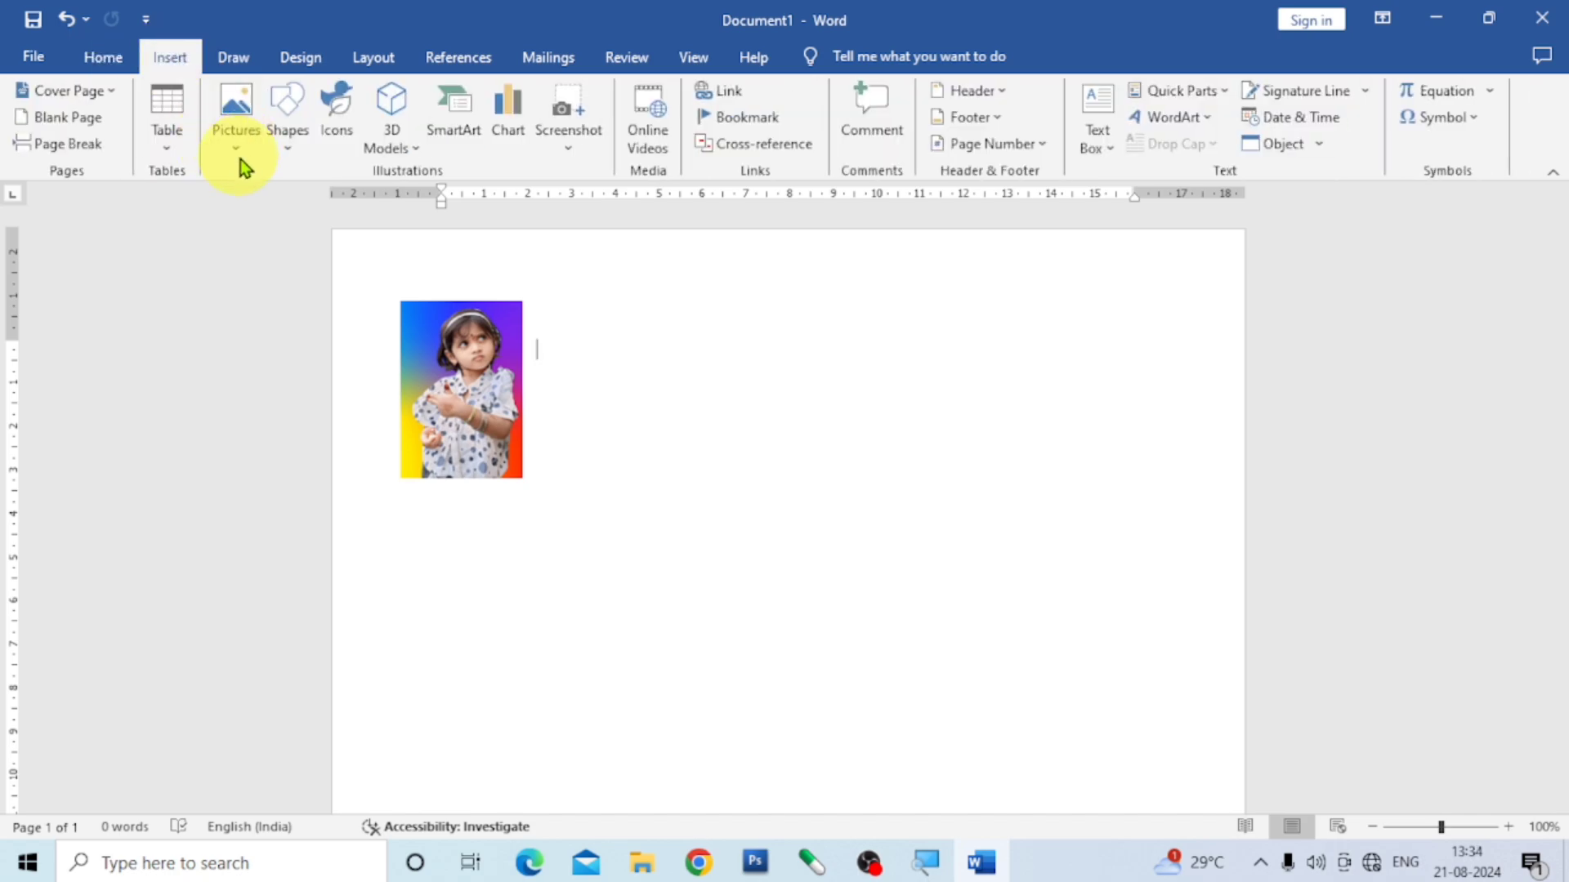
click(237, 156)
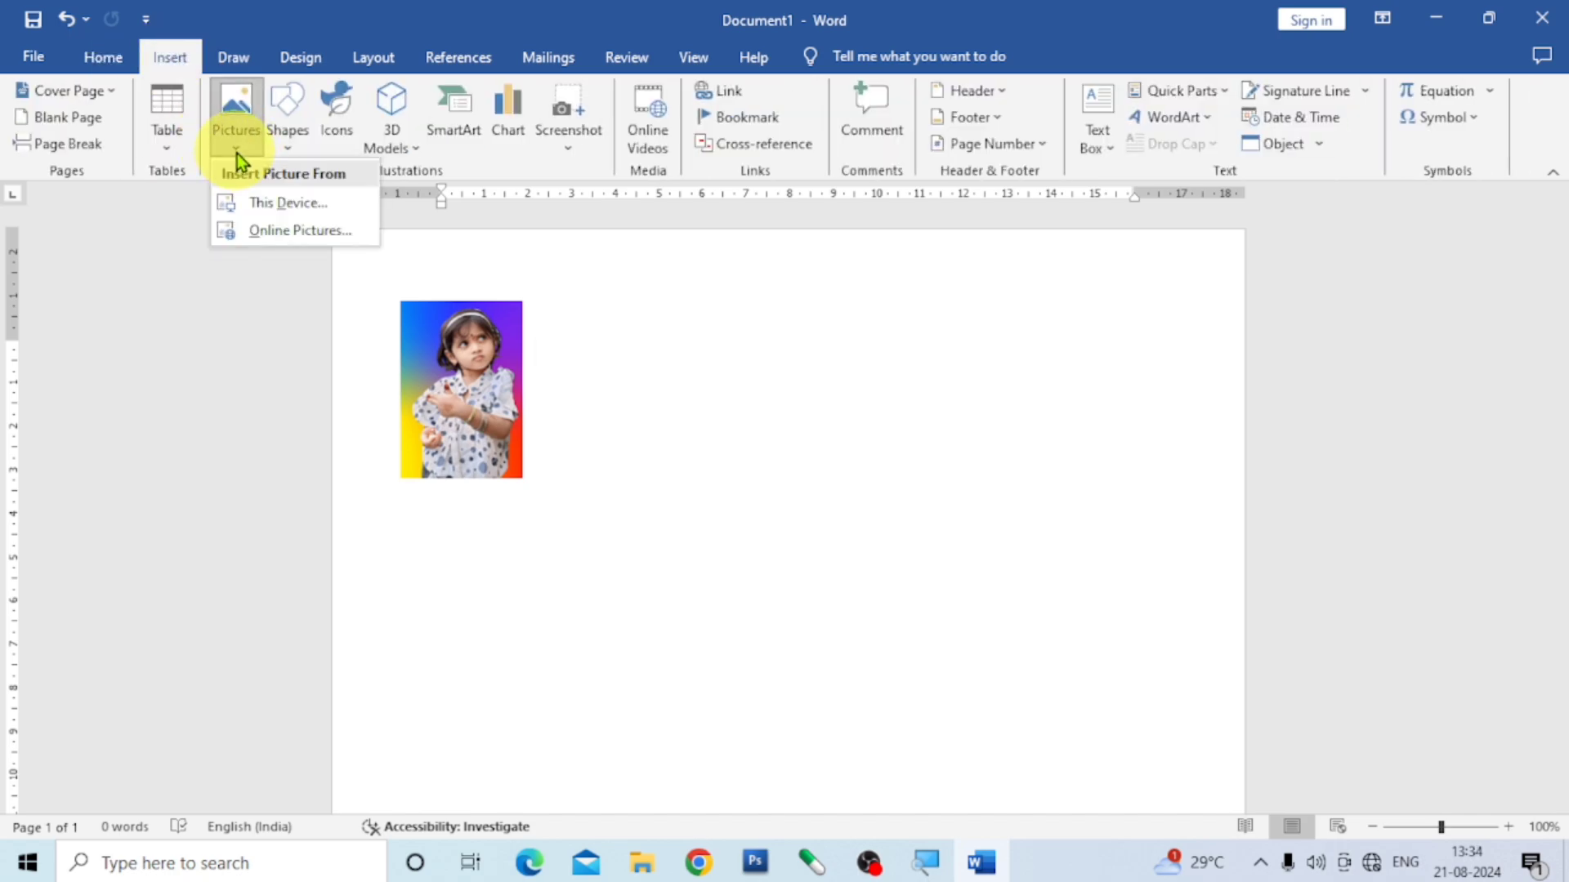
click(290, 200)
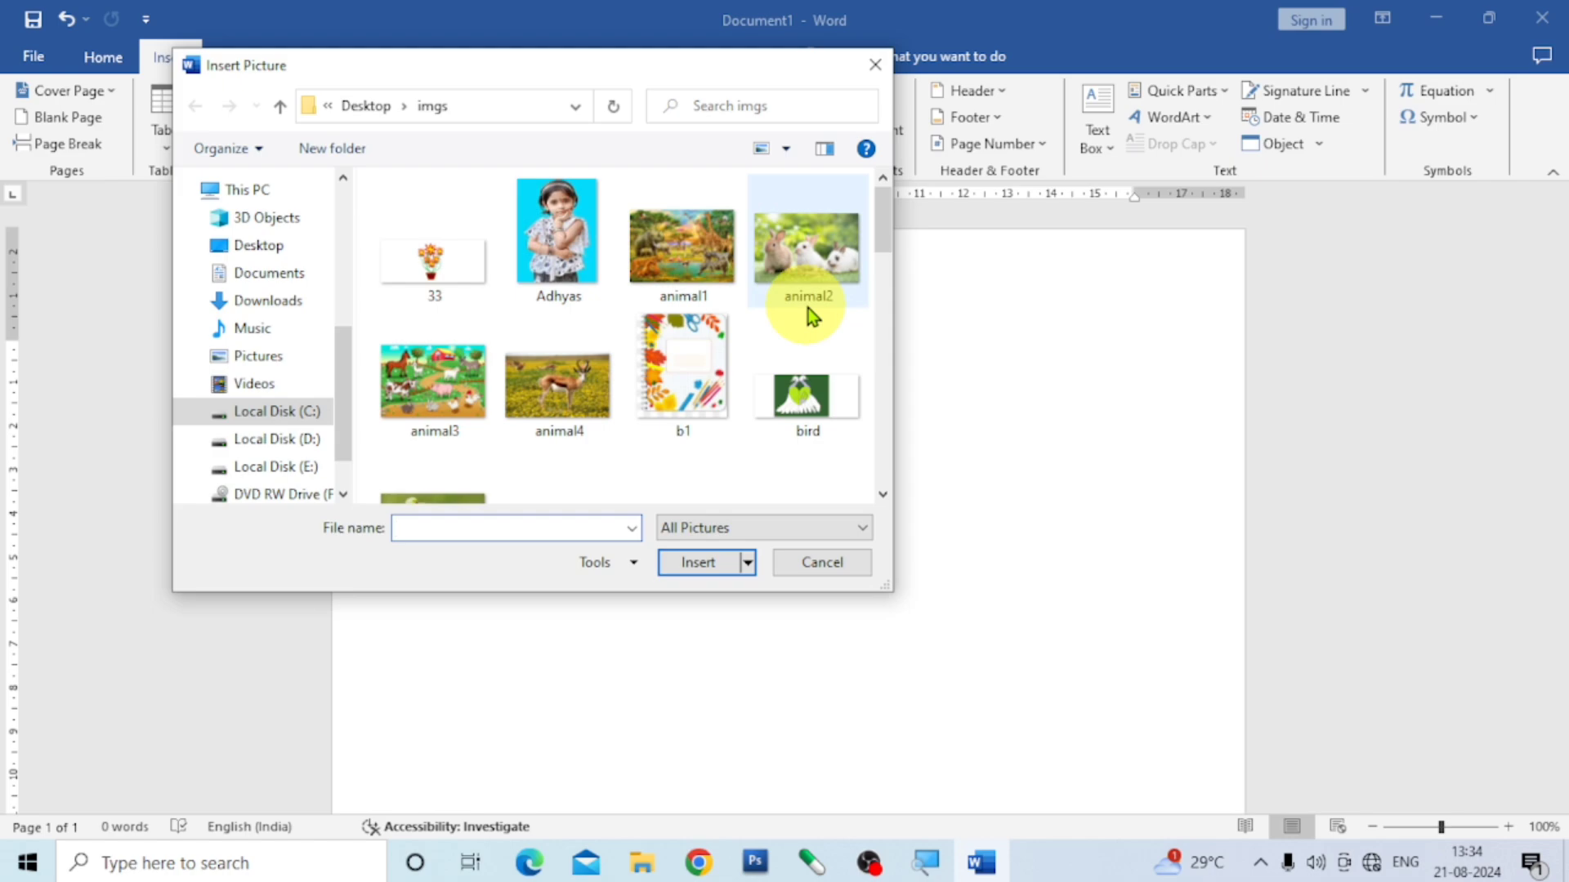
scroll(809, 314, down, 5)
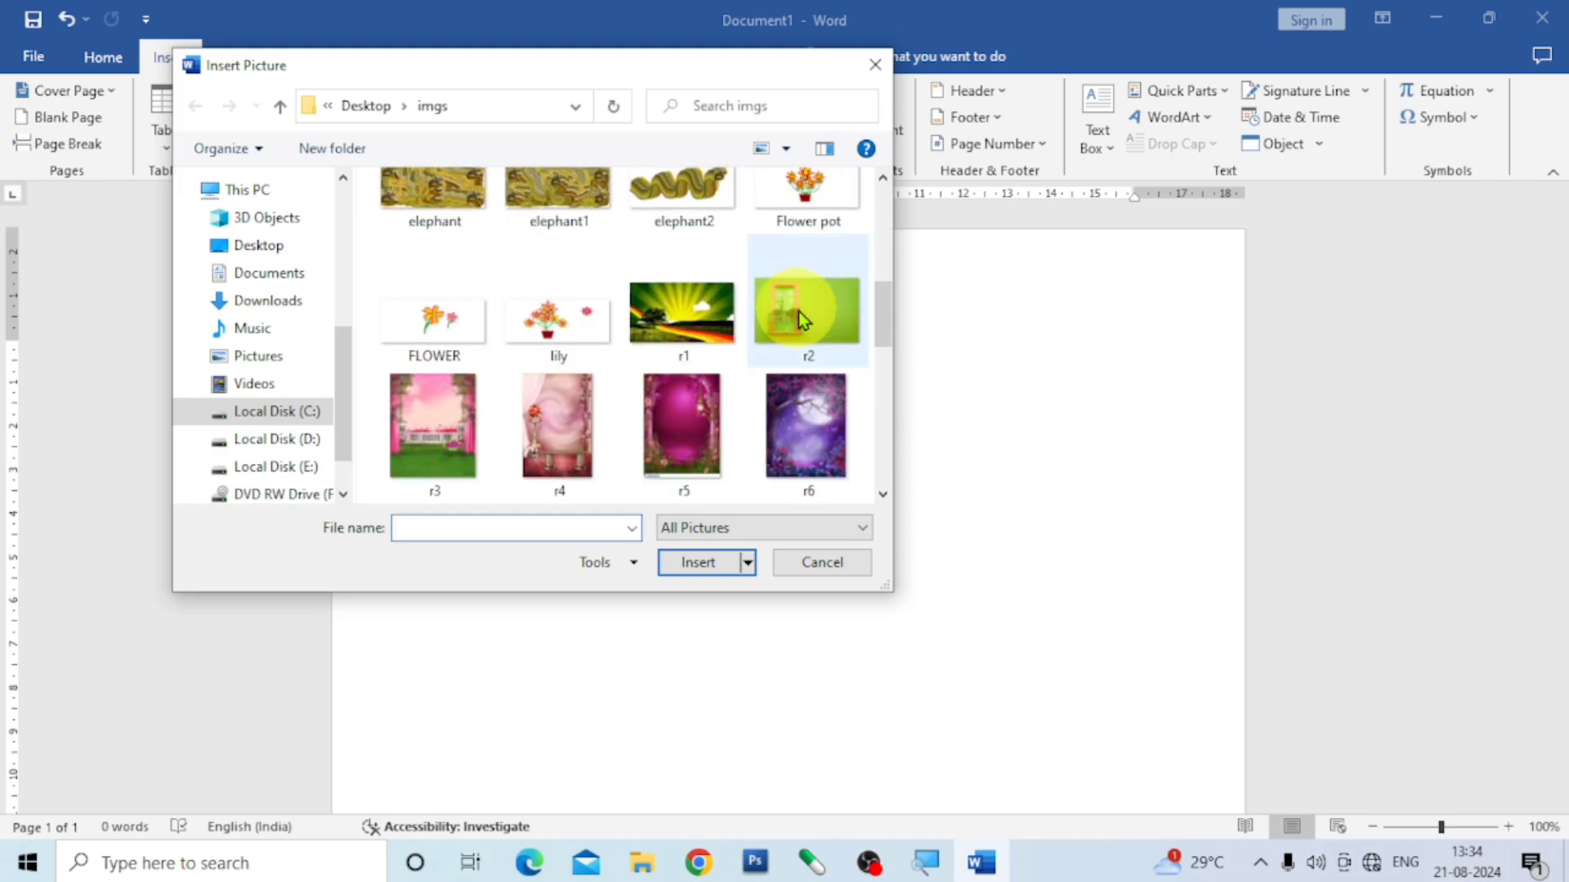
scroll(797, 313, down, 5)
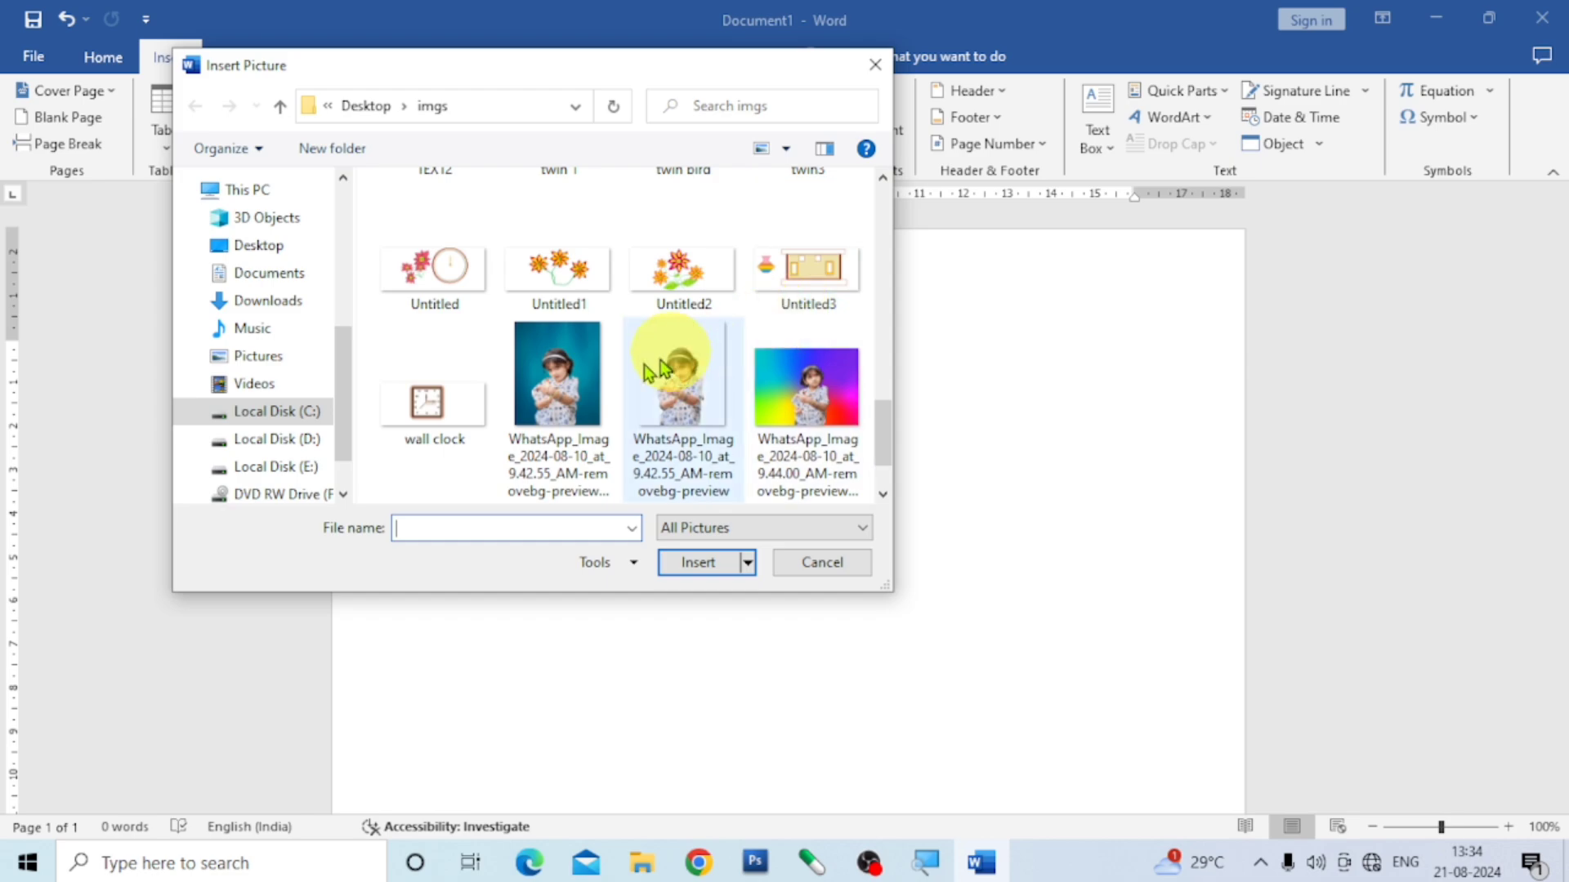
click(581, 399)
click(701, 564)
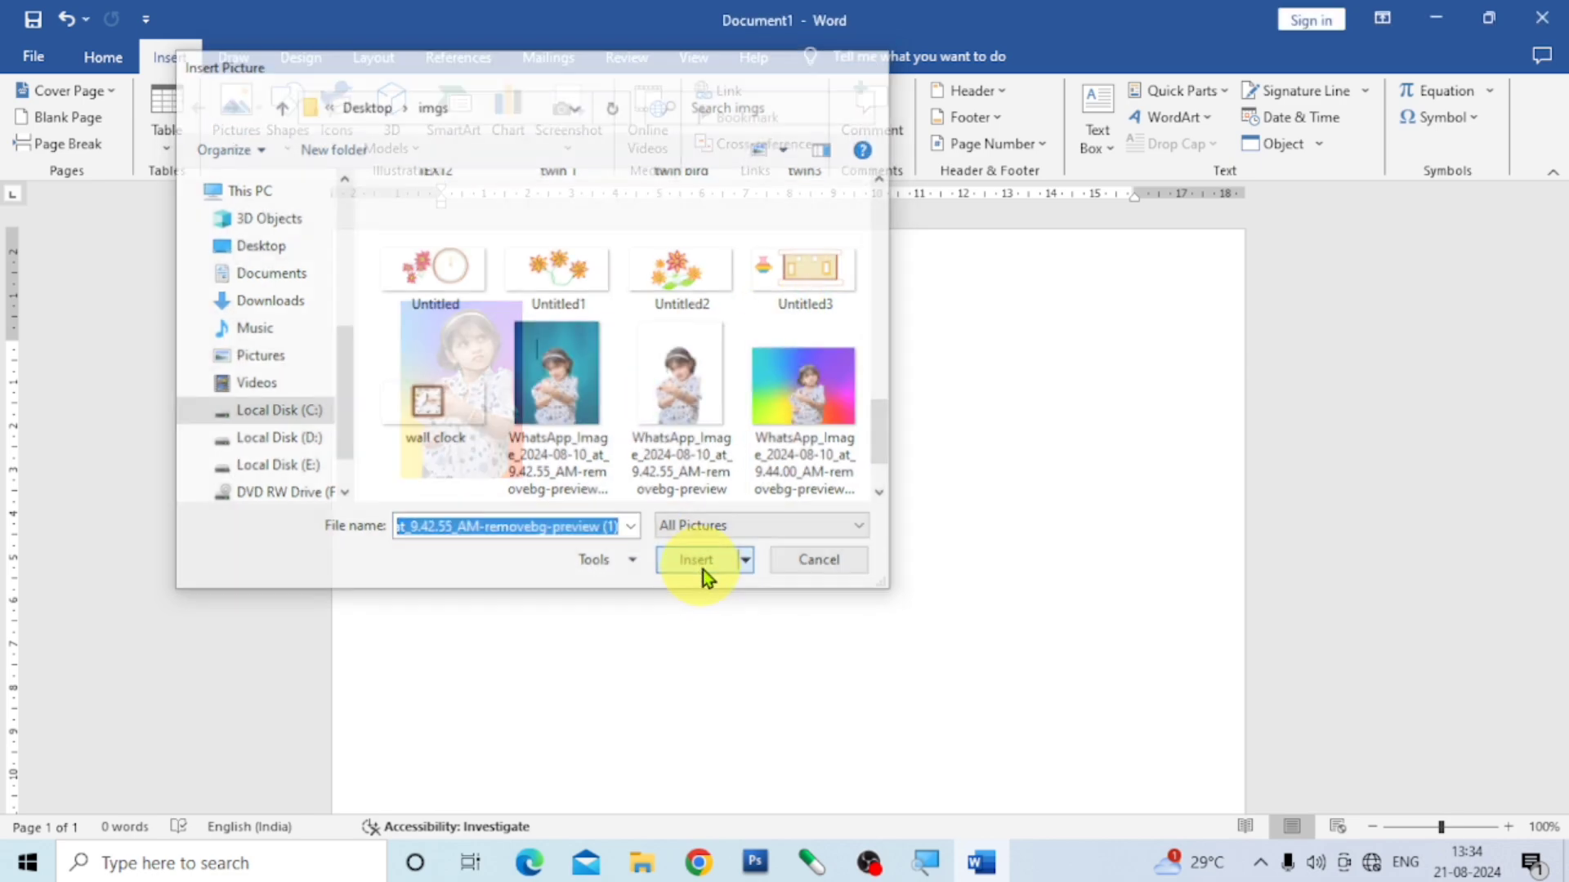
scroll(895, 462, down, 2)
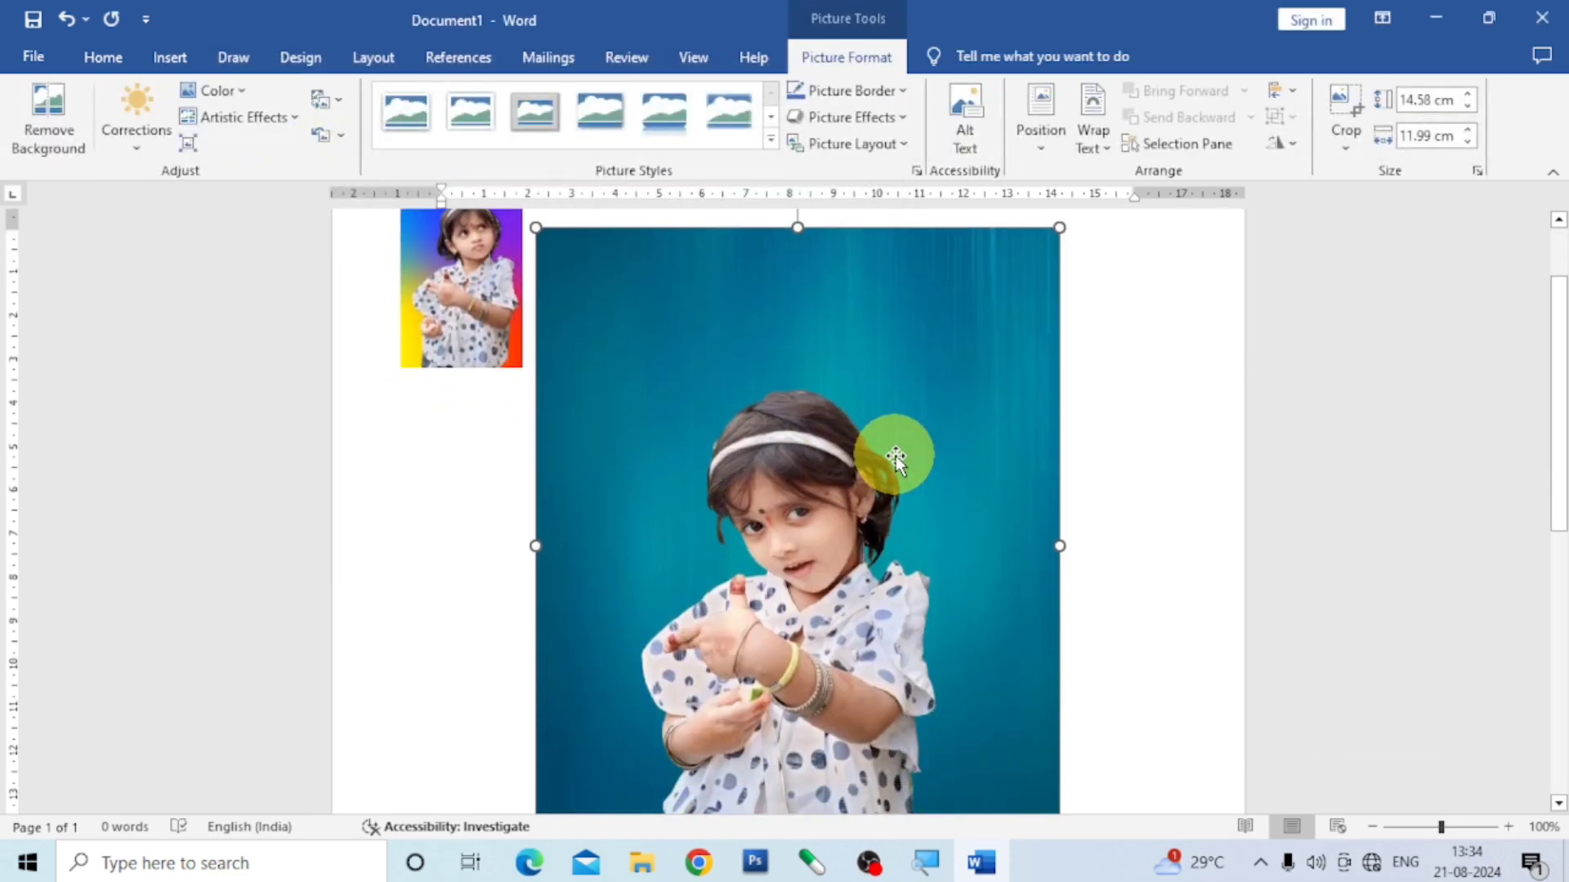
- Position the teal picture in the middle of the page with text wrapping, and move it up beside the first picture
click(1040, 155)
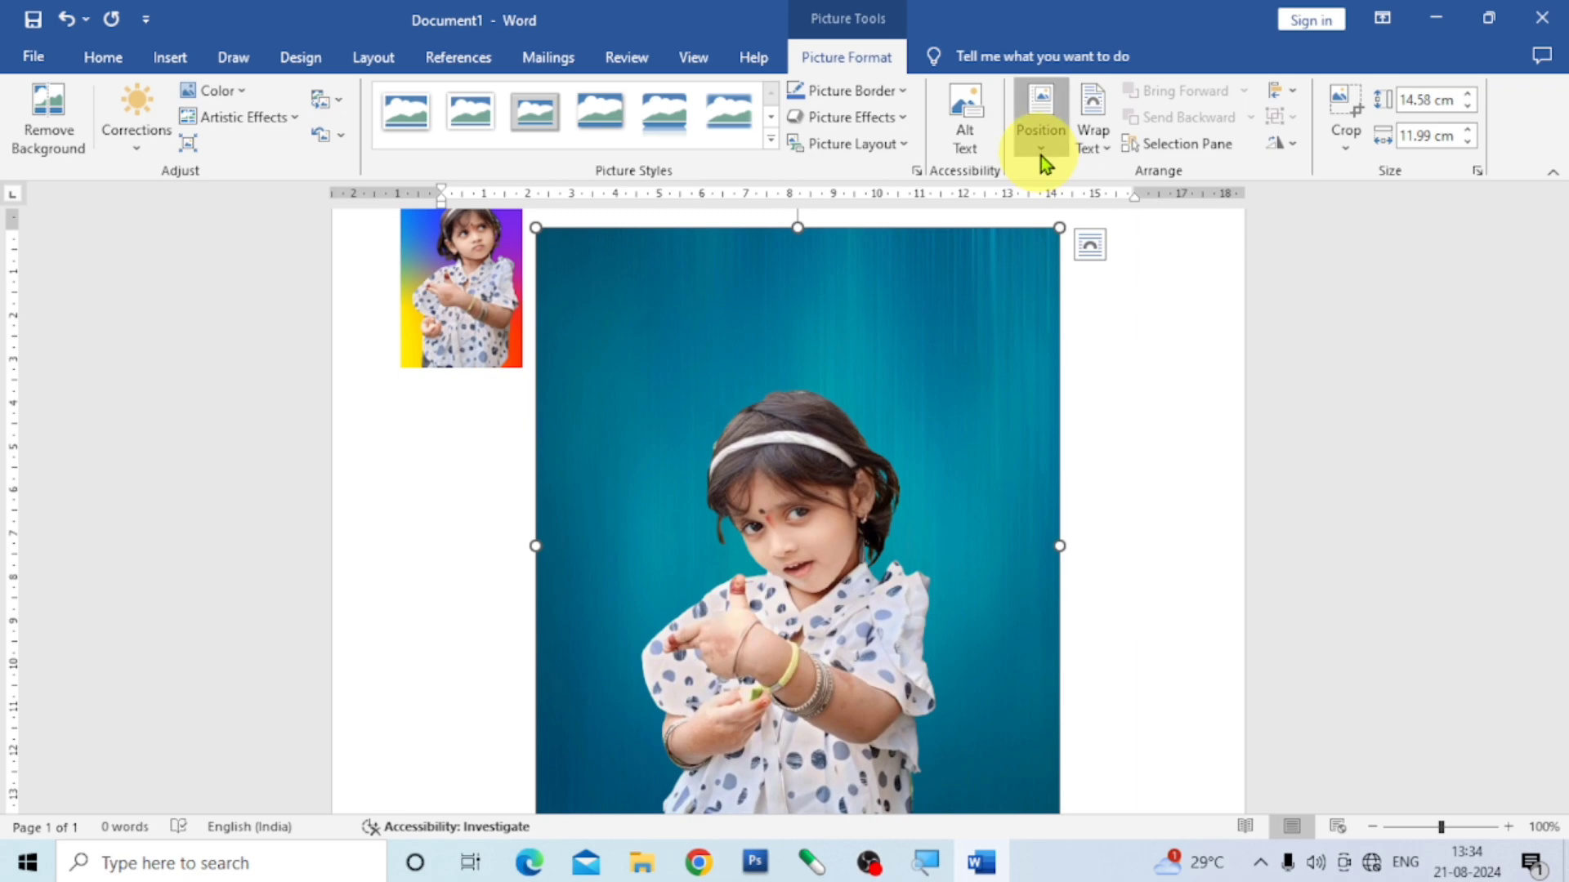
click(1099, 374)
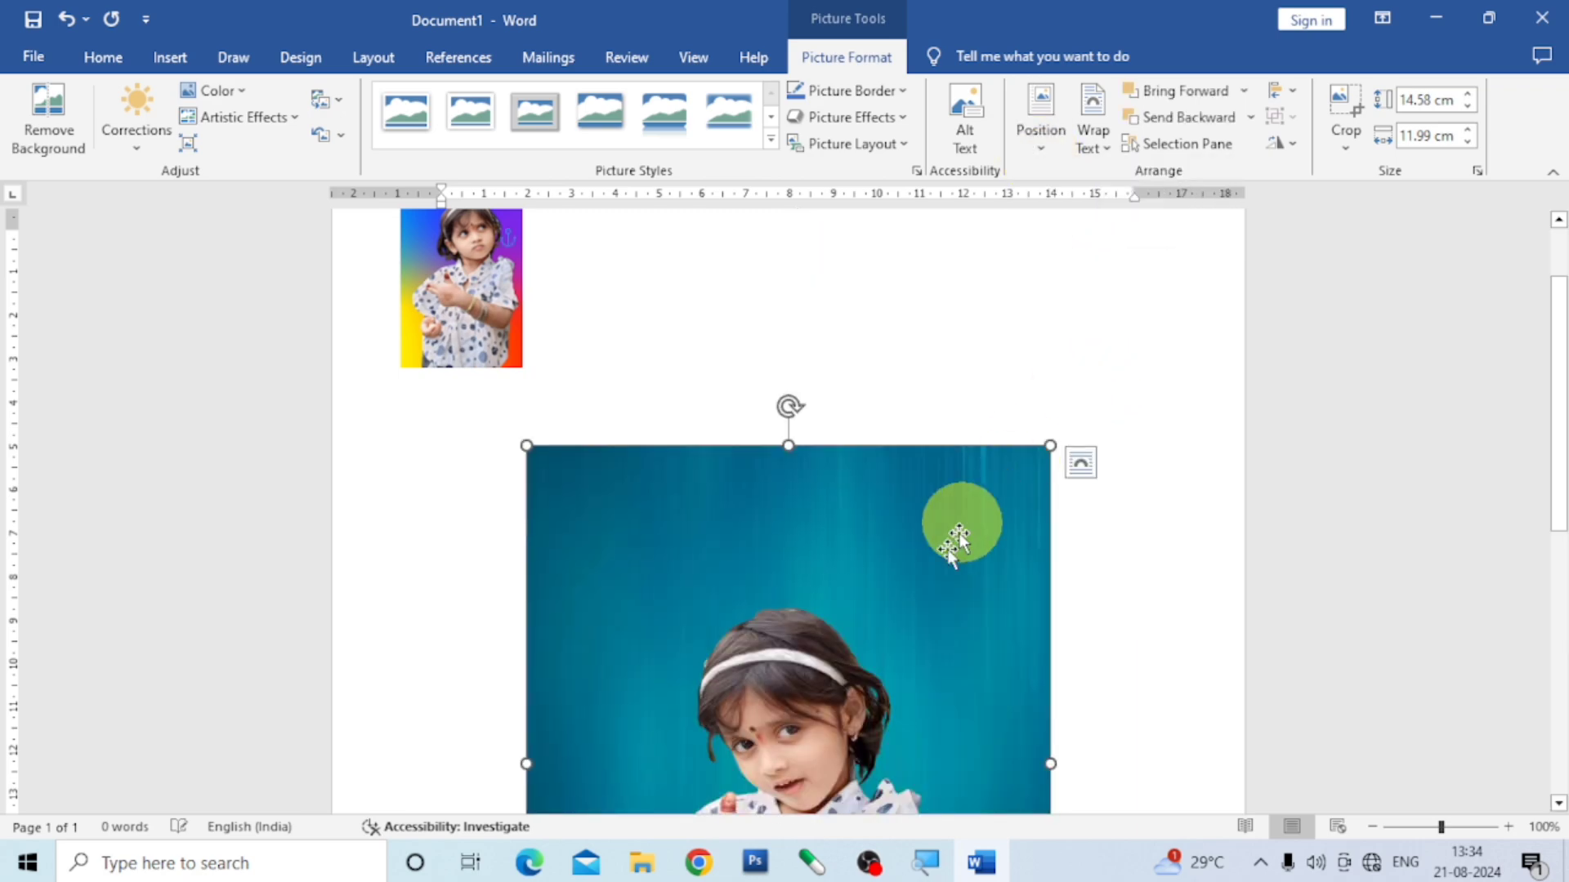
drag(891, 619, 907, 371)
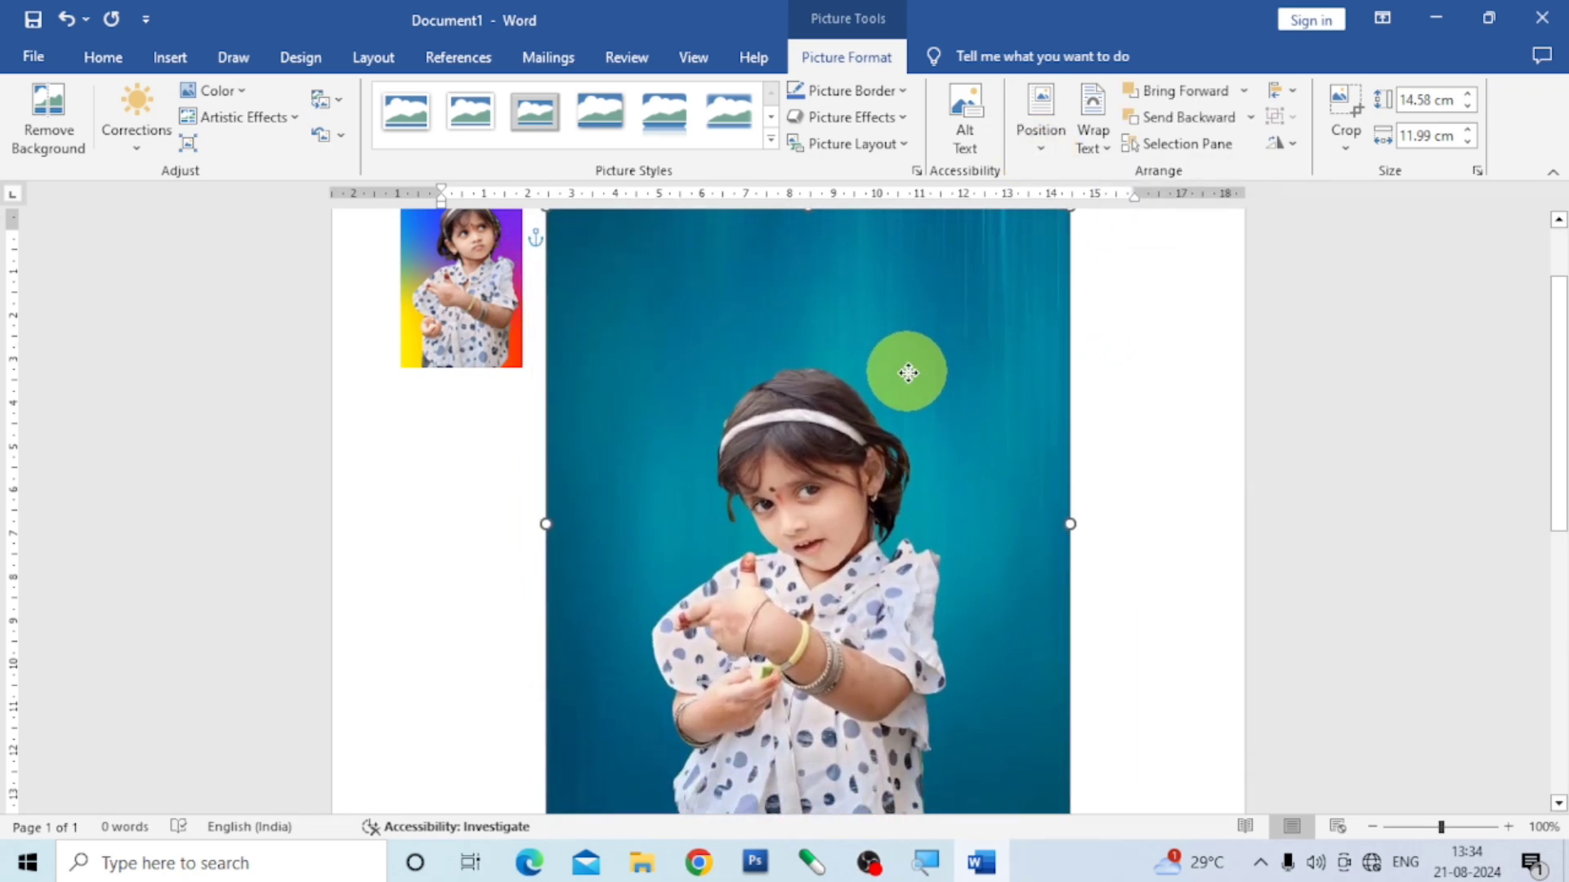
scroll(1008, 425, up, 2)
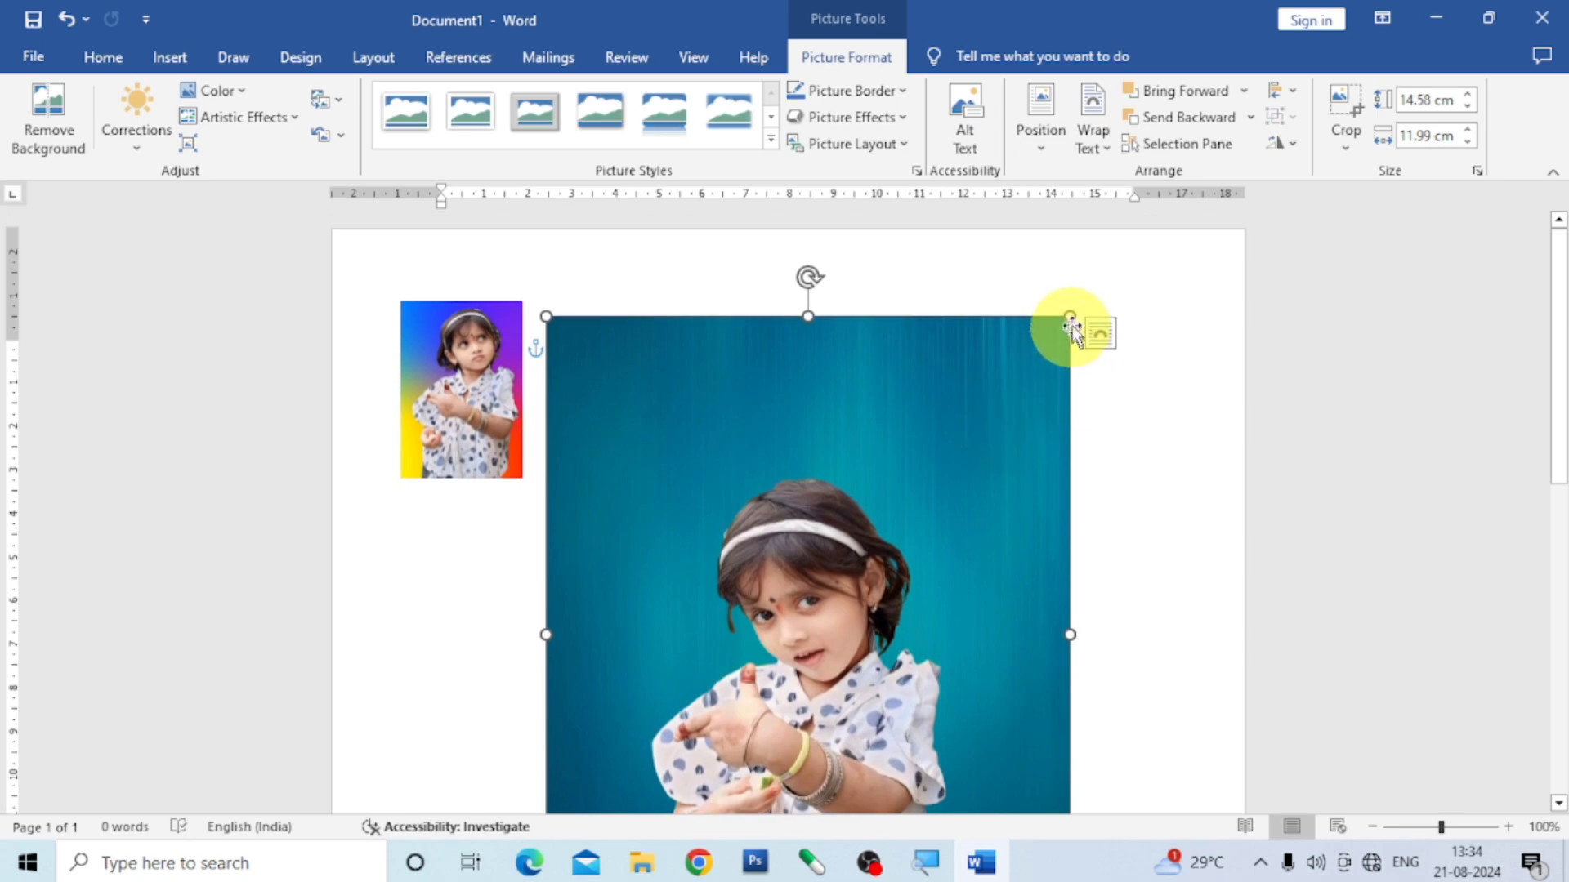
- Shrink the teal picture to about 5.7 cm high by 4.68 cm wide and place it level with the first picture, to its right
drag(1077, 322, 746, 742)
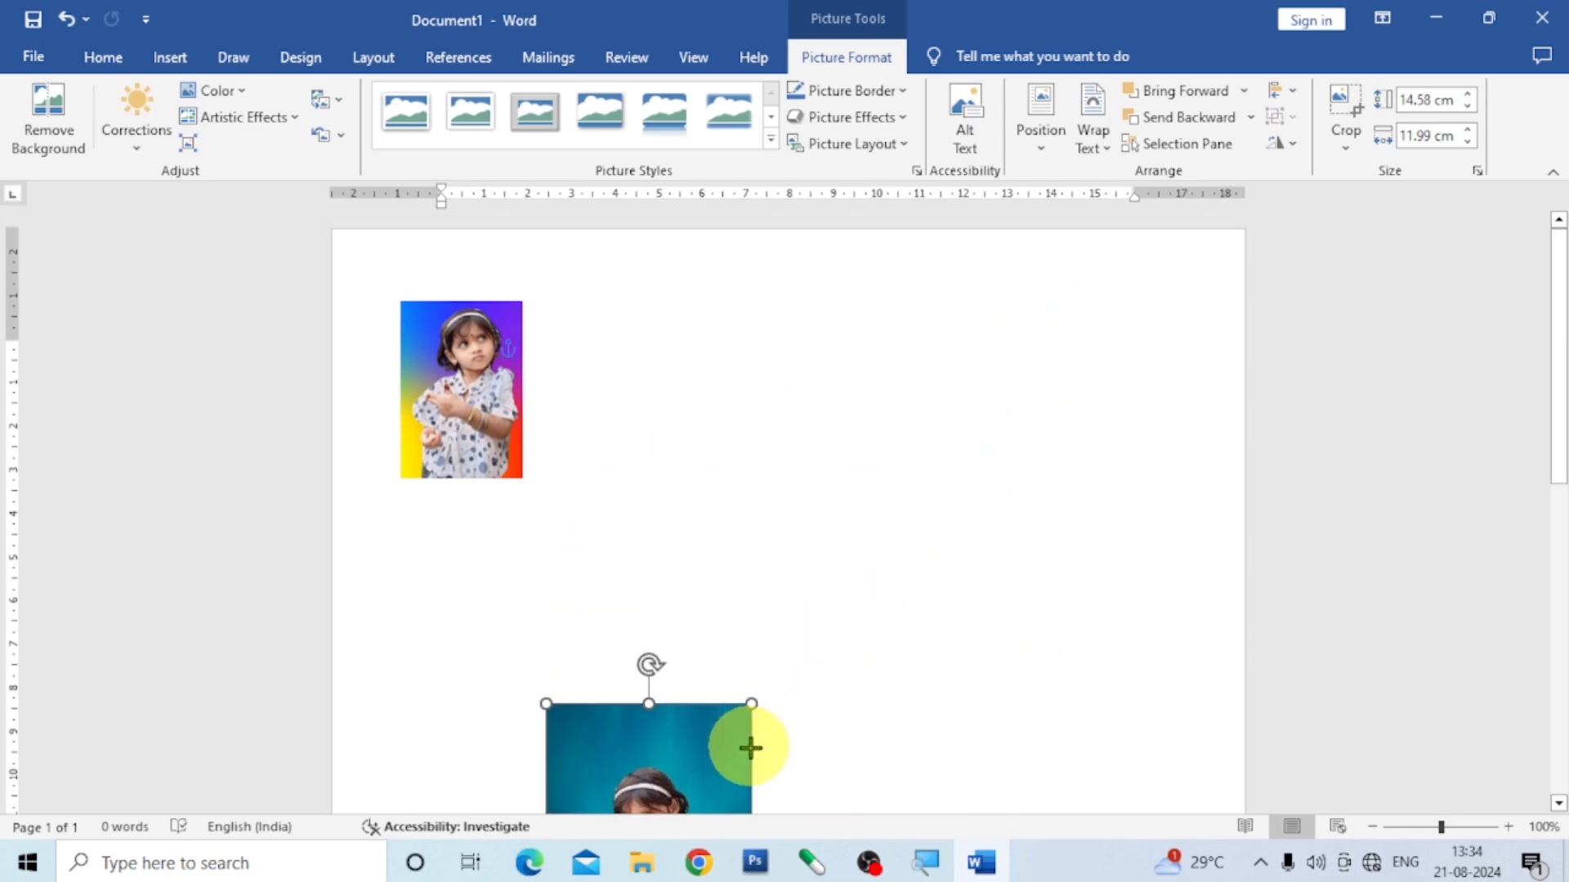
scroll(736, 678, down, 10)
scroll(788, 553, up, 7)
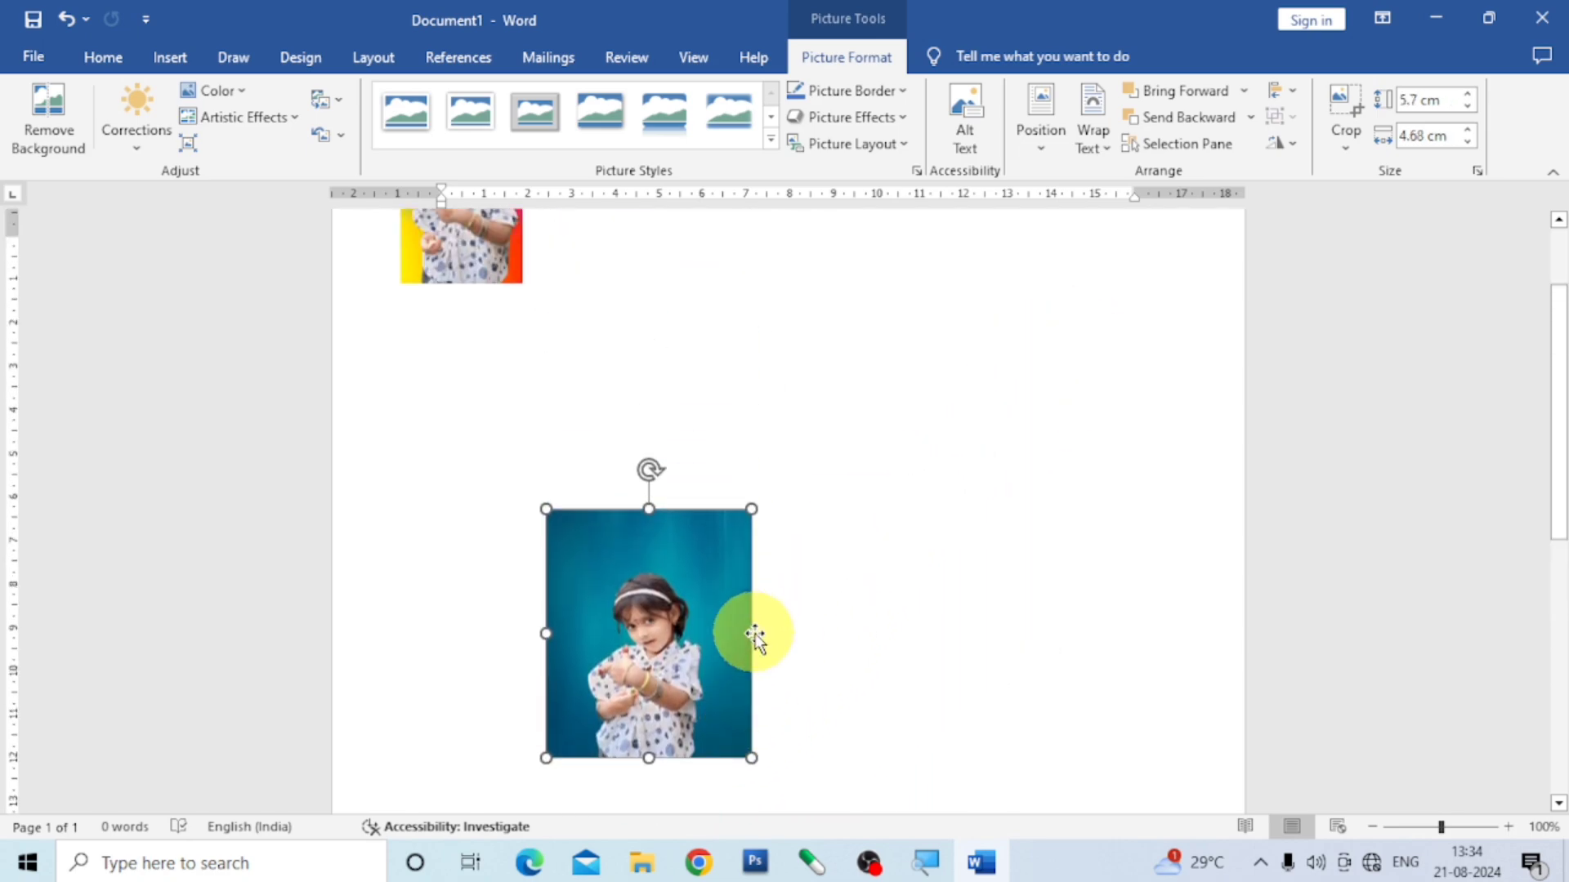
drag(746, 634, 718, 336)
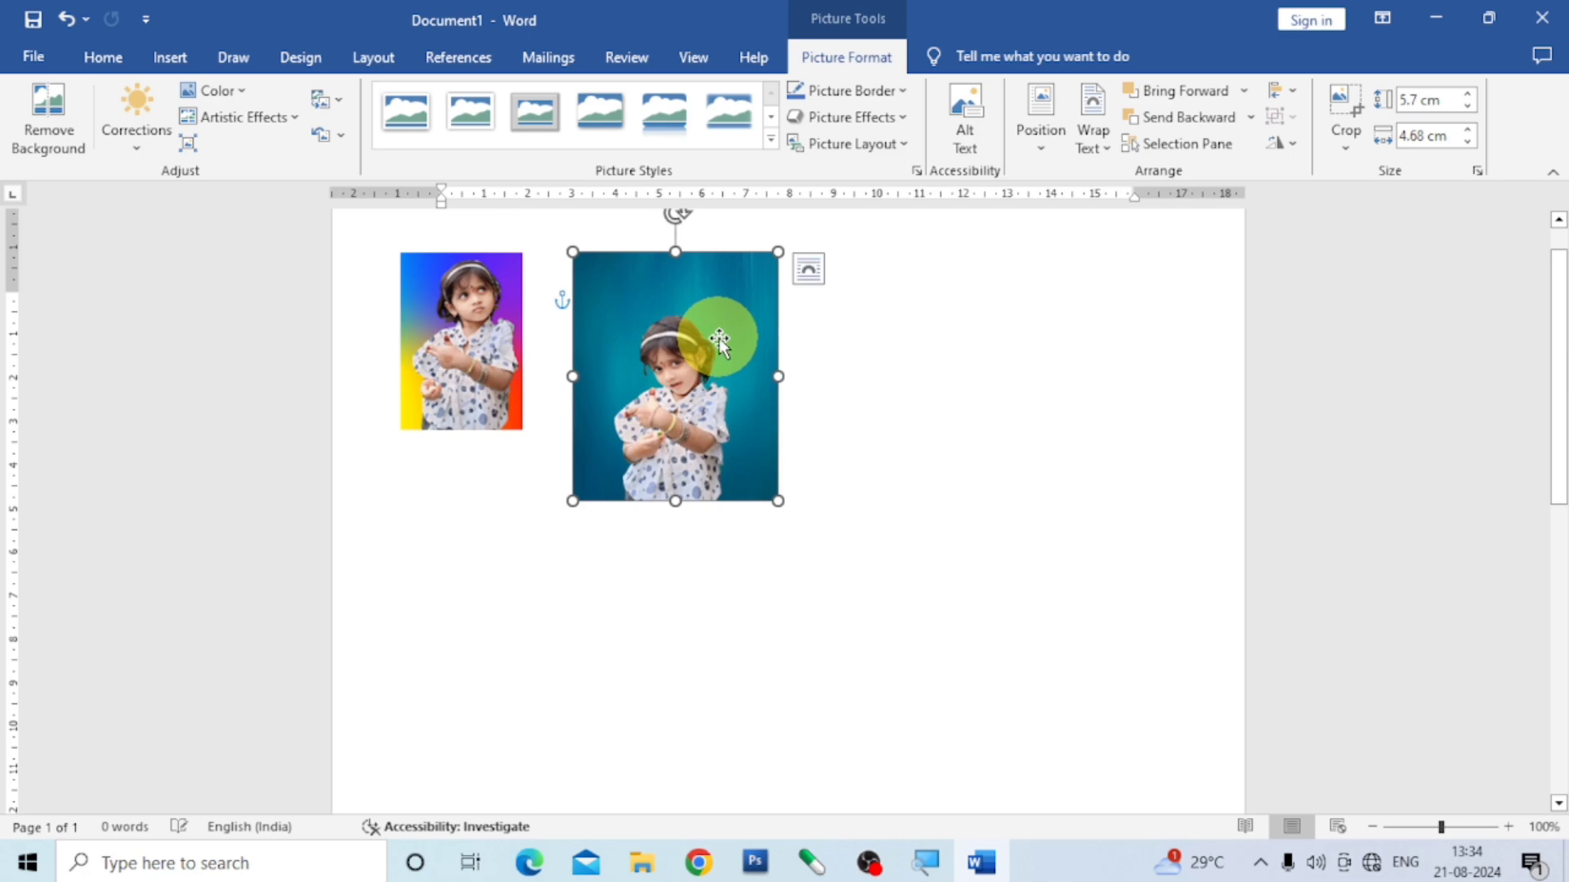
scroll(939, 441, up, 1)
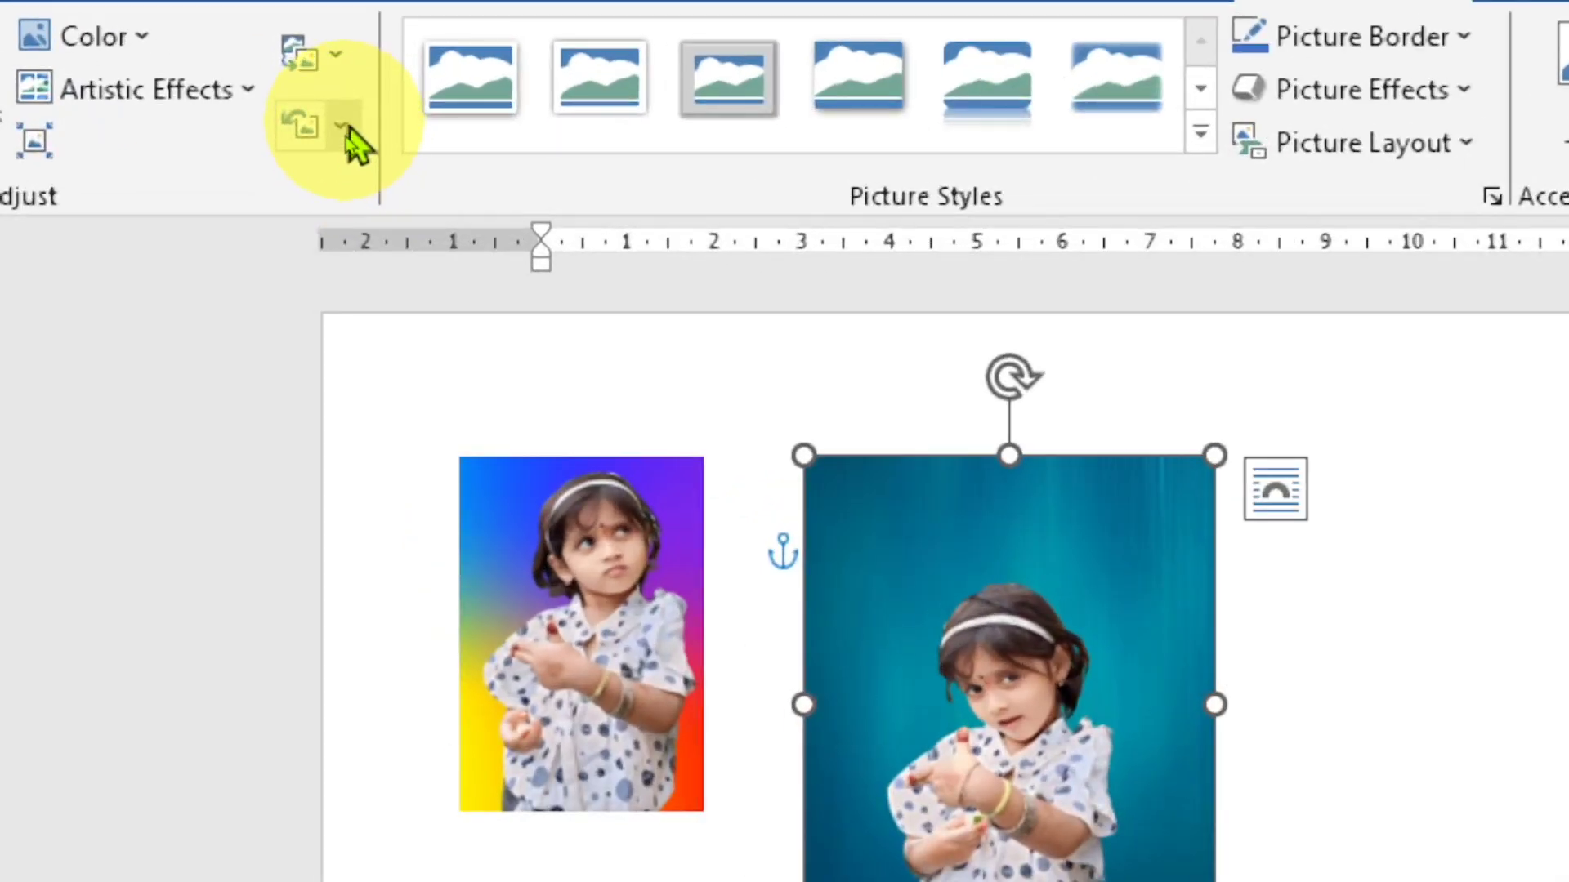
- Reset the teal picture together with its size
click(342, 131)
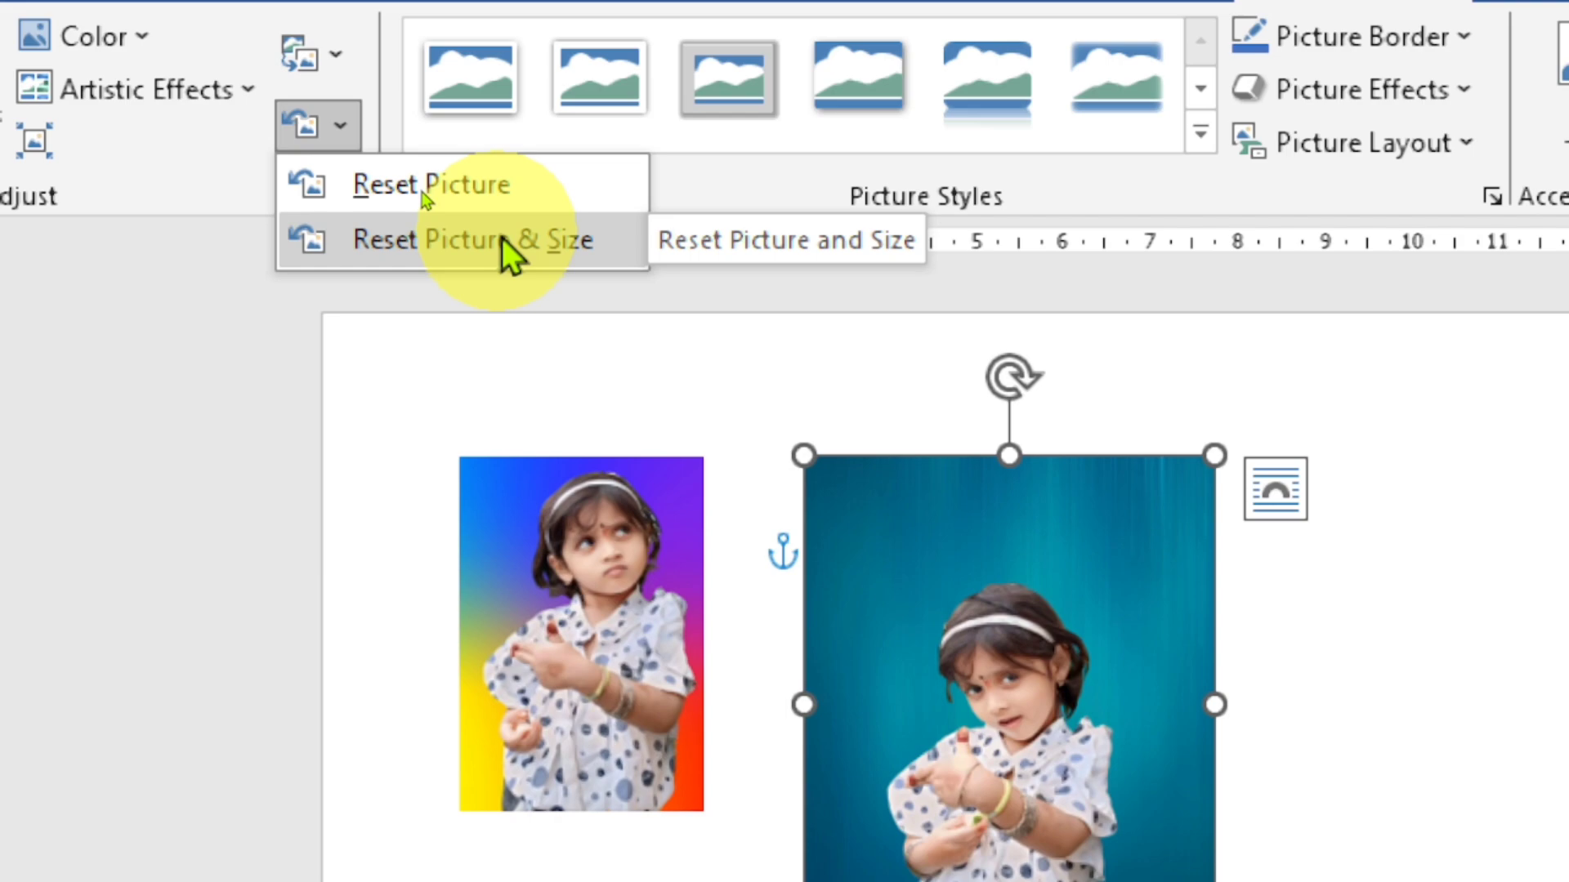
click(346, 125)
click(346, 126)
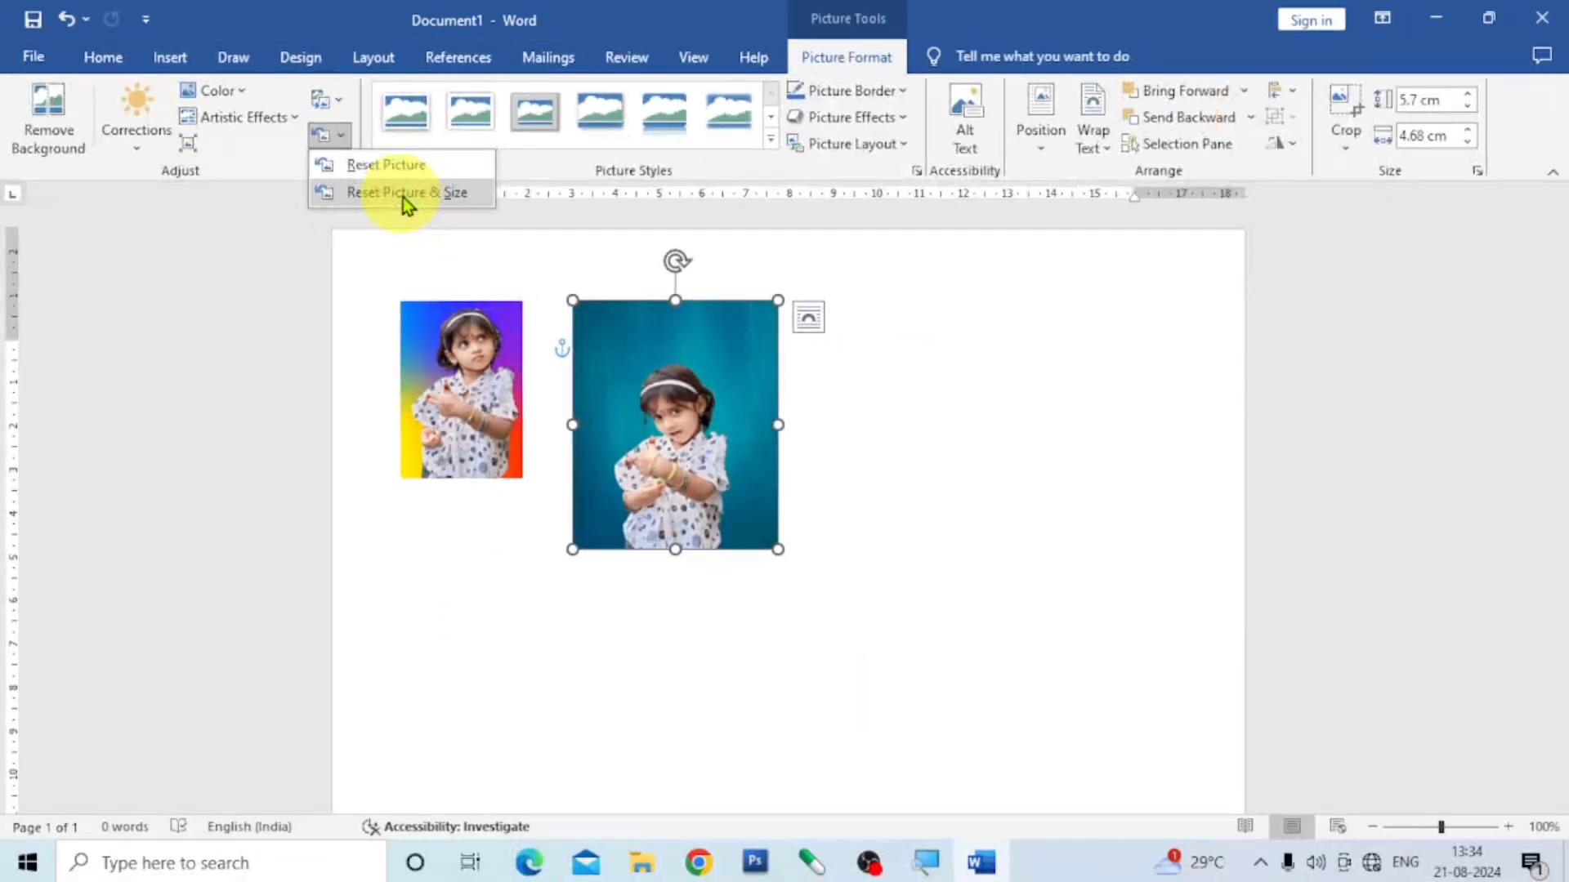
click(466, 245)
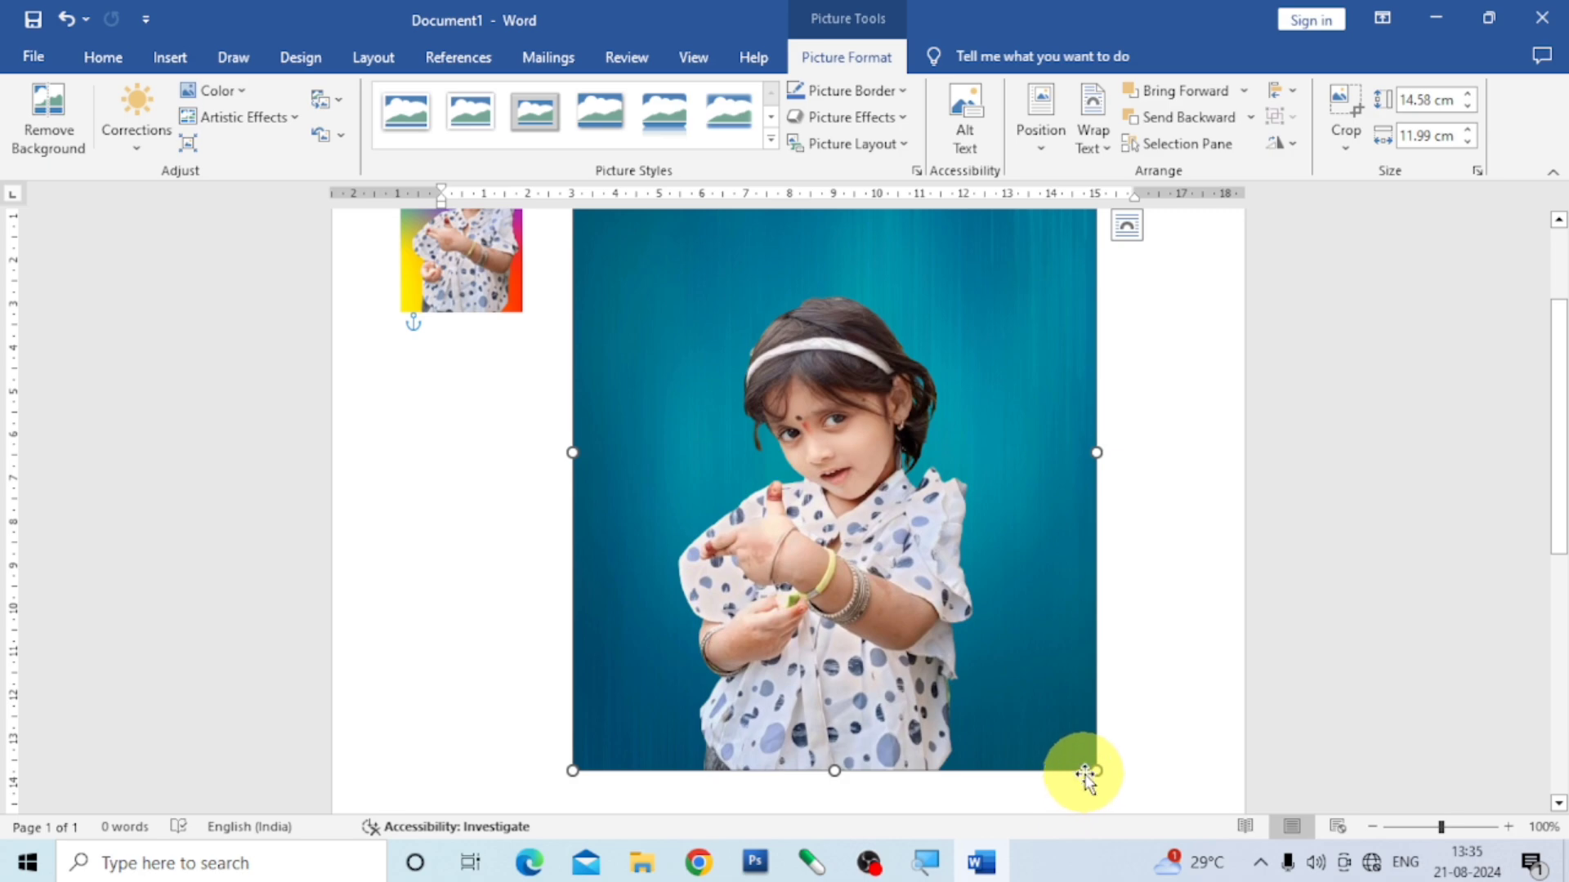
- Shrink the teal picture to about 4.22 cm high by 3.47 cm wide, and reset the picture and its size again
drag(1091, 770, 728, 290)
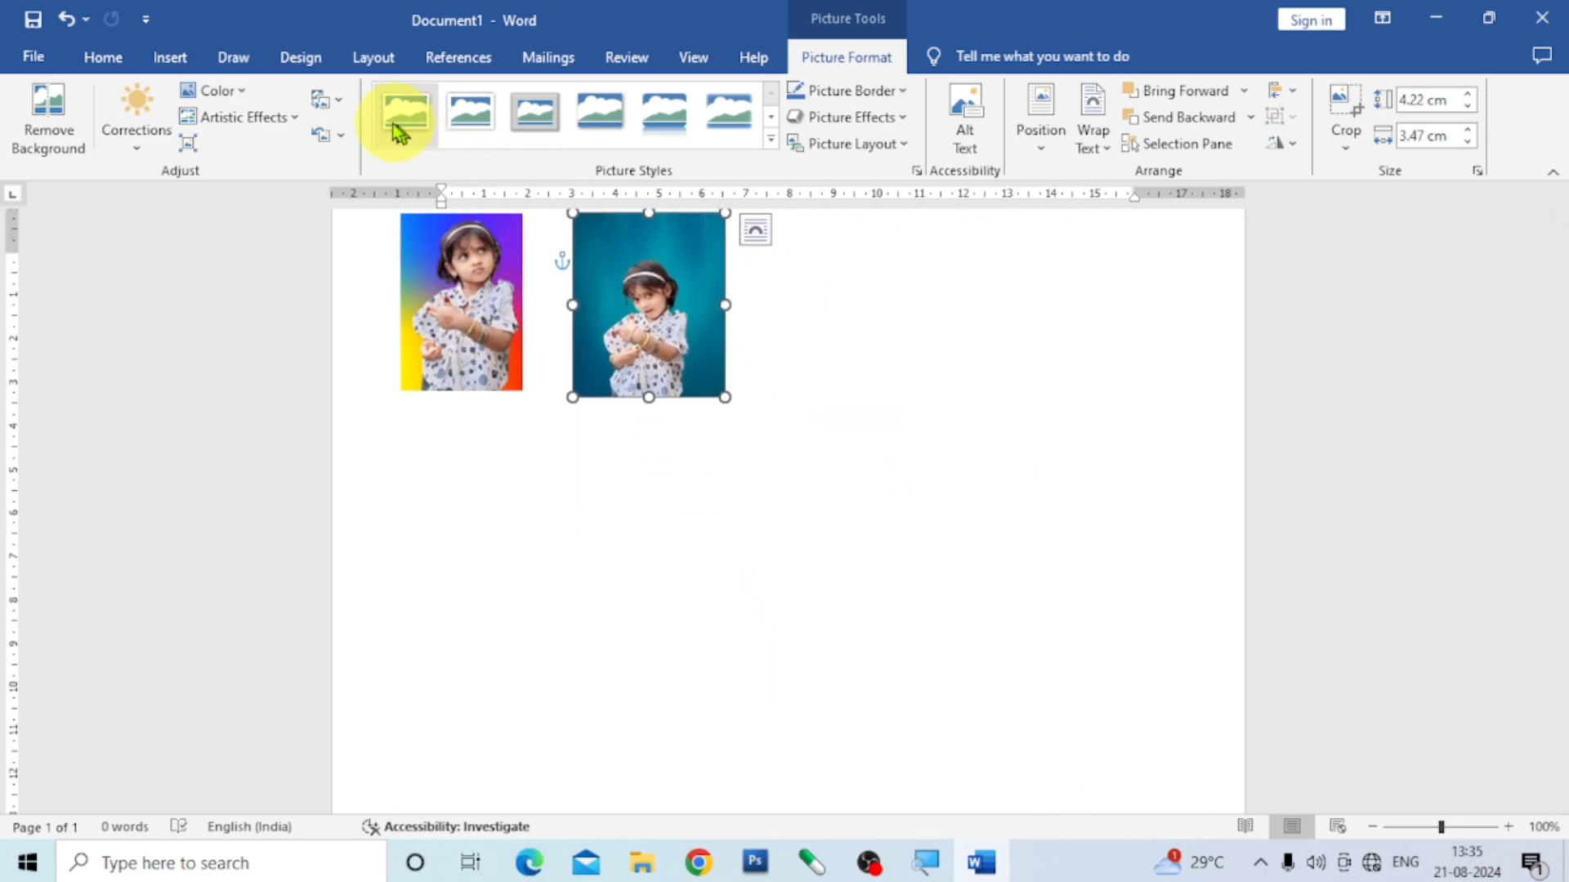
click(336, 134)
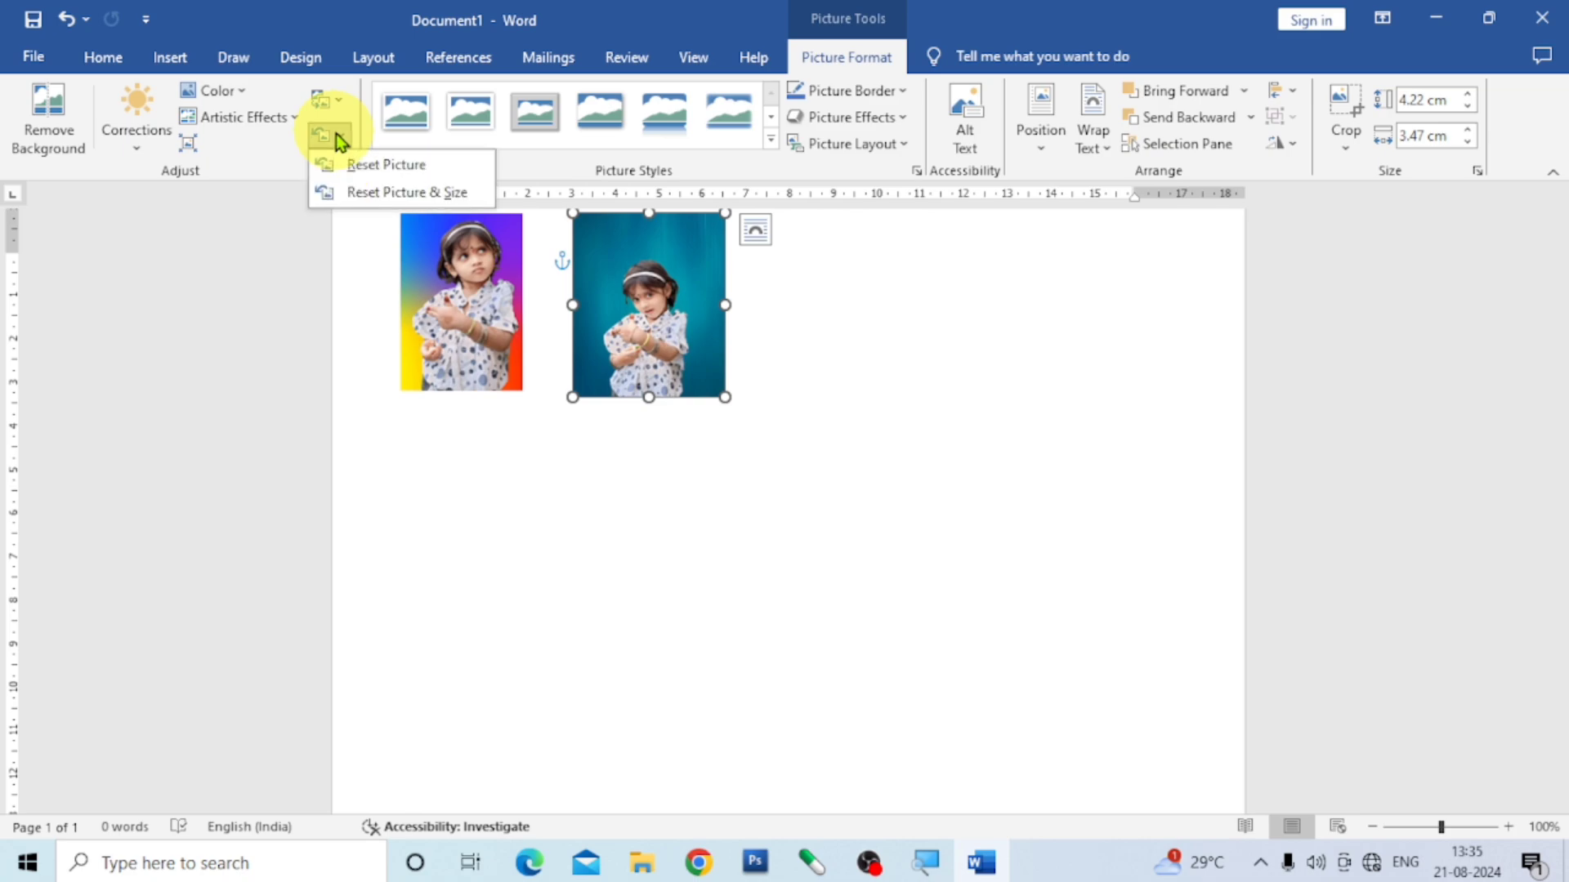
click(420, 199)
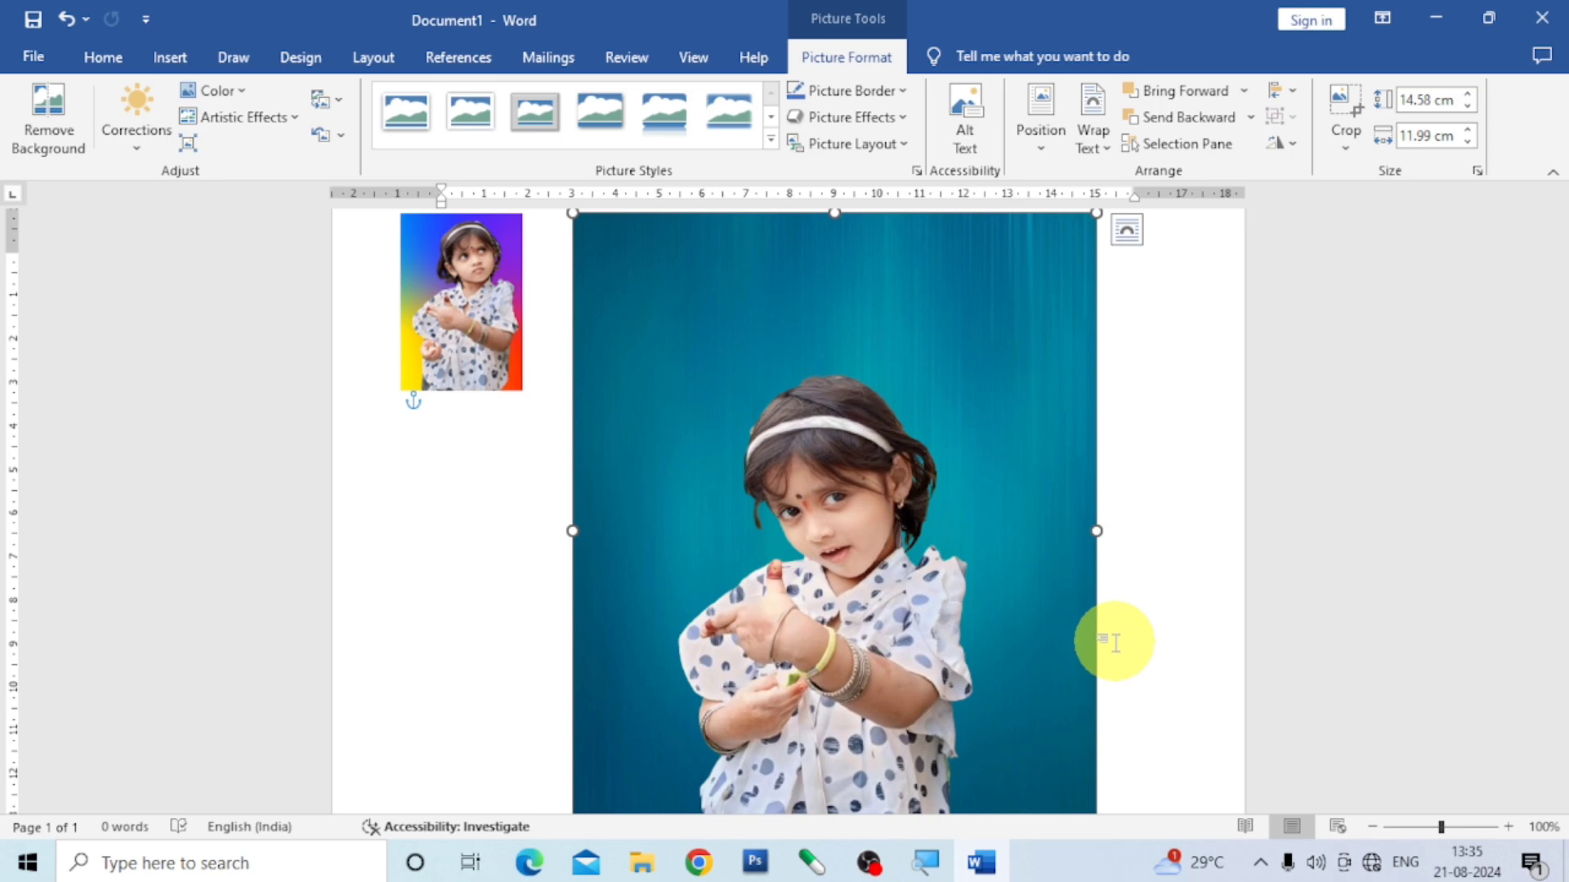
scroll(1112, 643, down, 5)
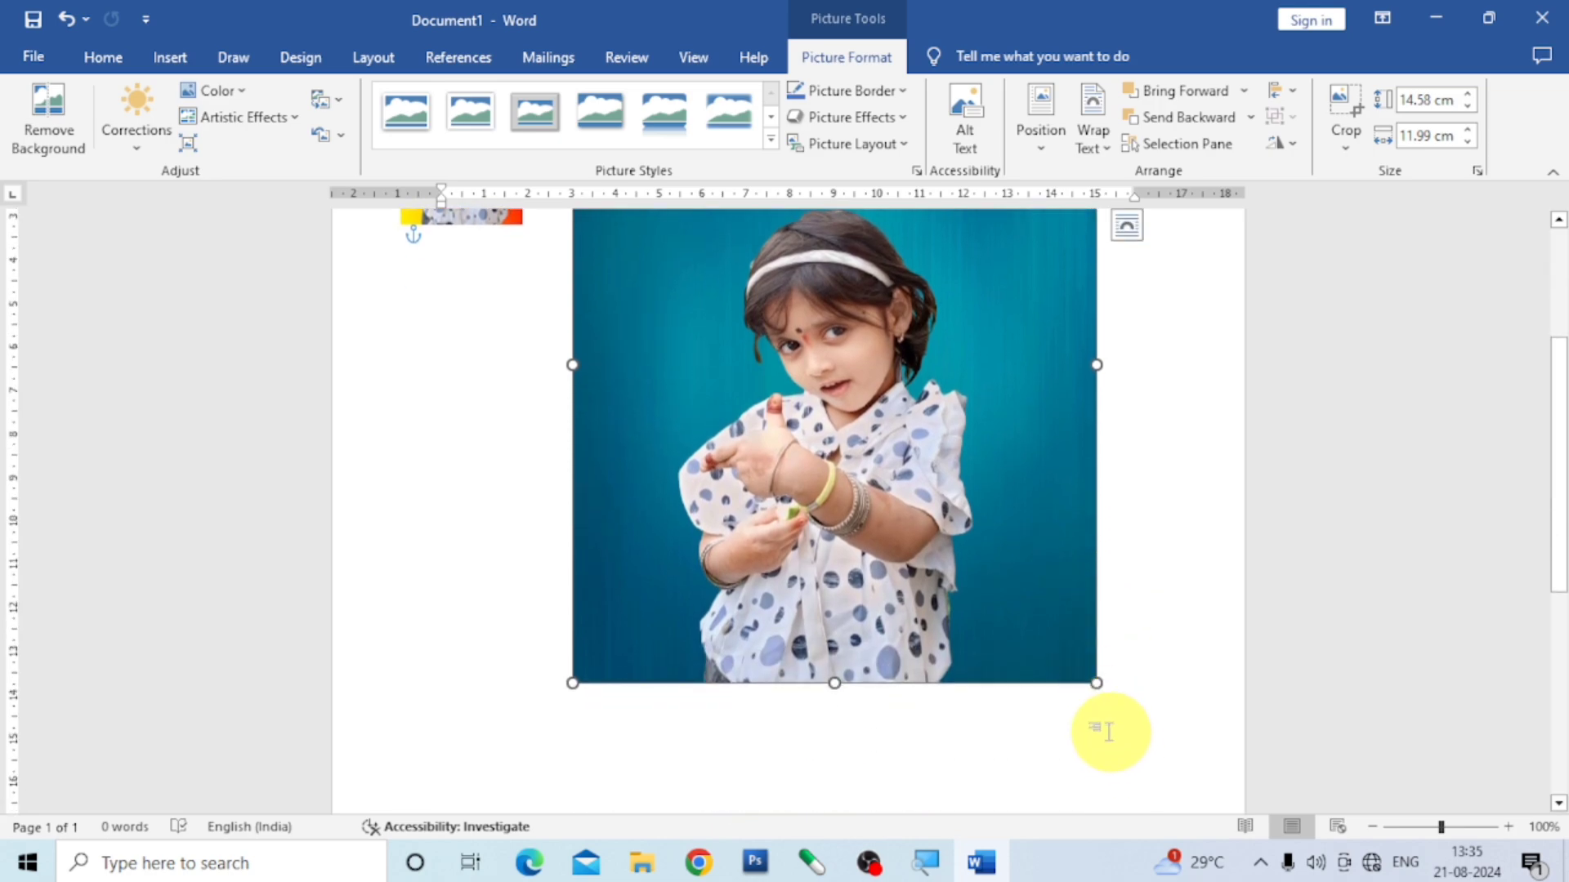
scroll(980, 621, up, 5)
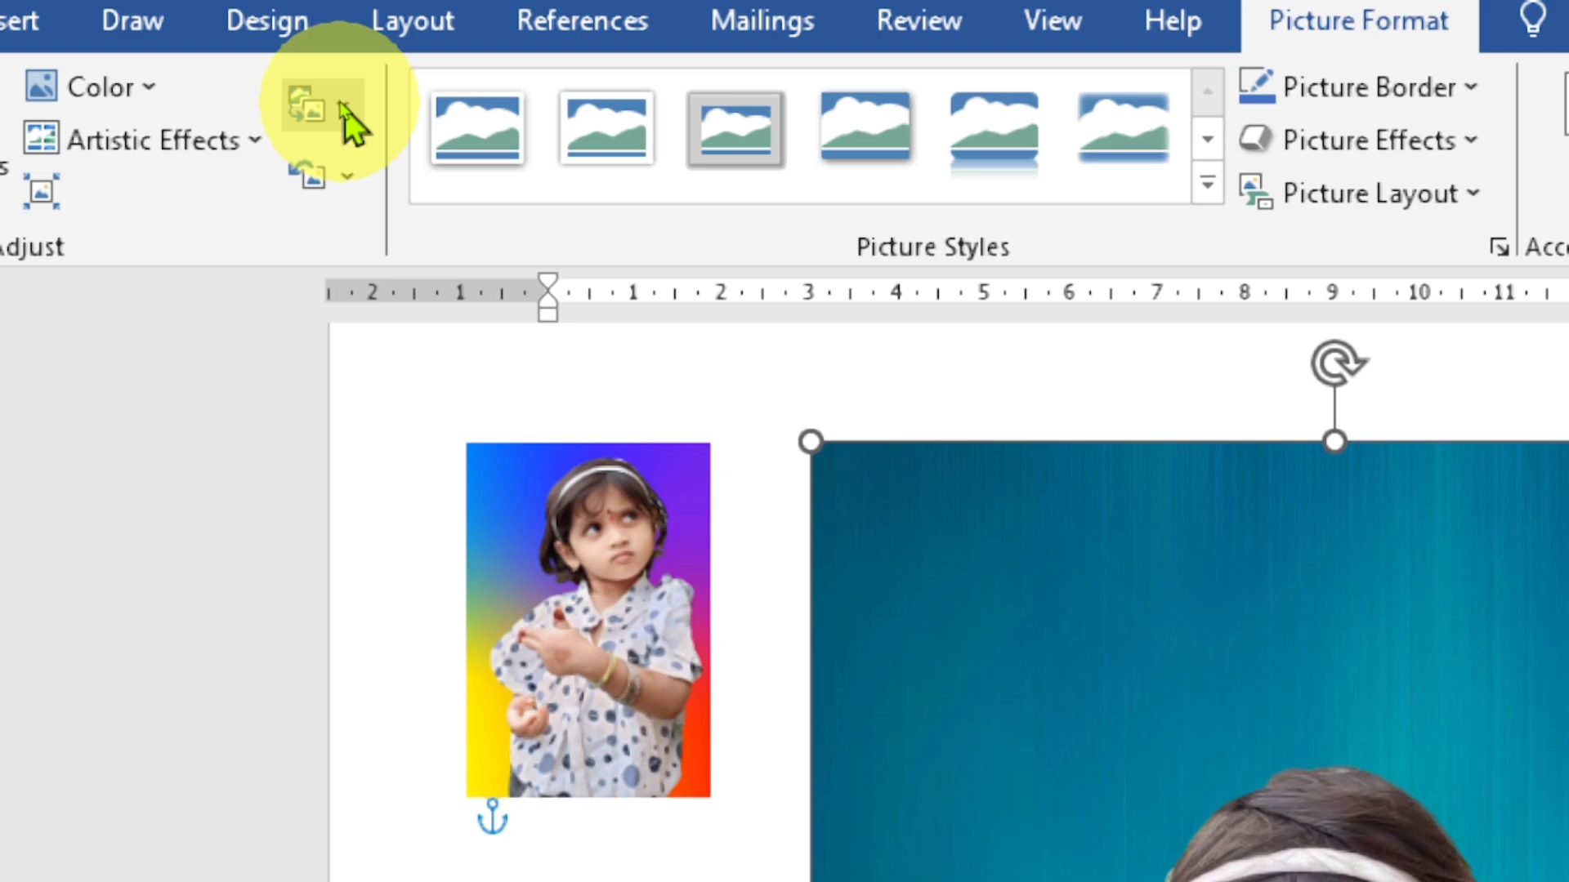
- Replace the teal picture with WhatsApp_Image_2024-08-10_at_9.44.00_AM-removebg-preview from the imgs folder on this device
click(343, 108)
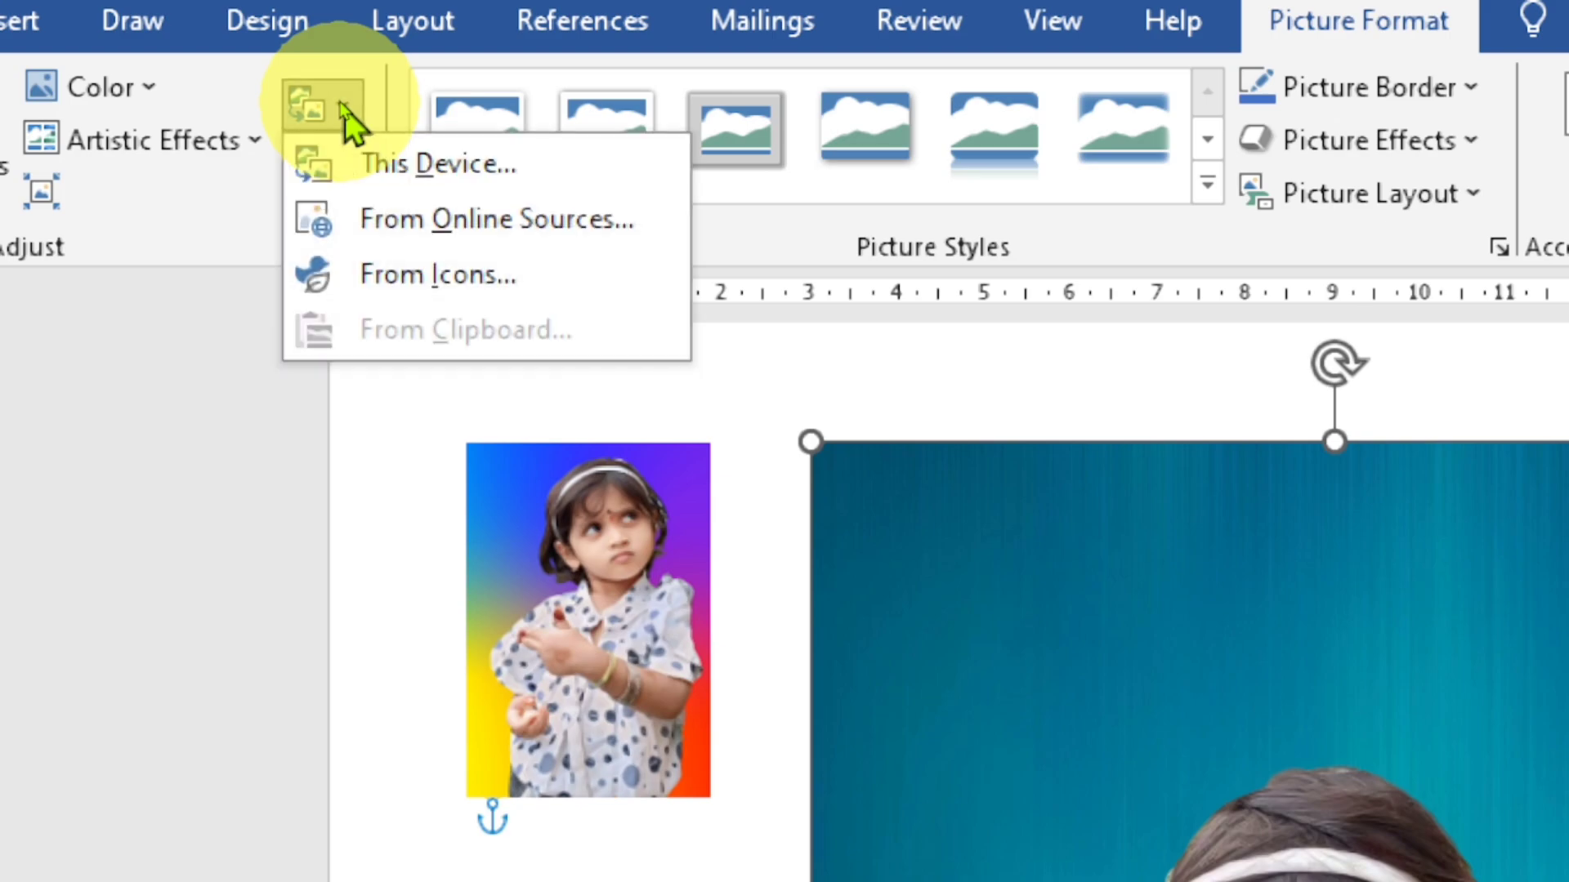
click(404, 161)
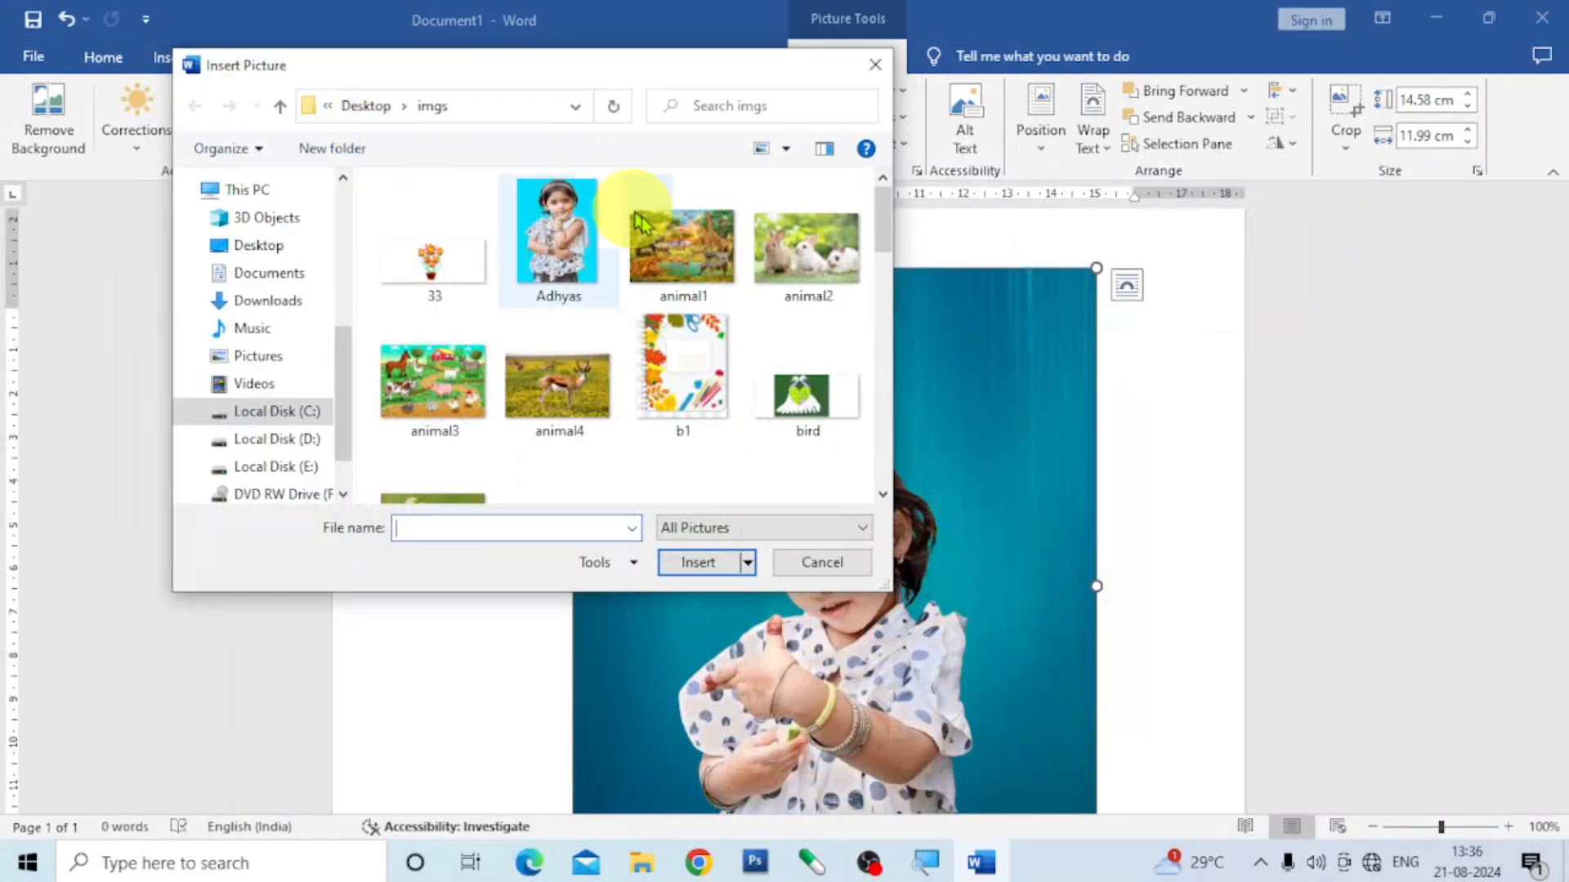
scroll(1131, 551, down, 5)
scroll(730, 323, down, 10)
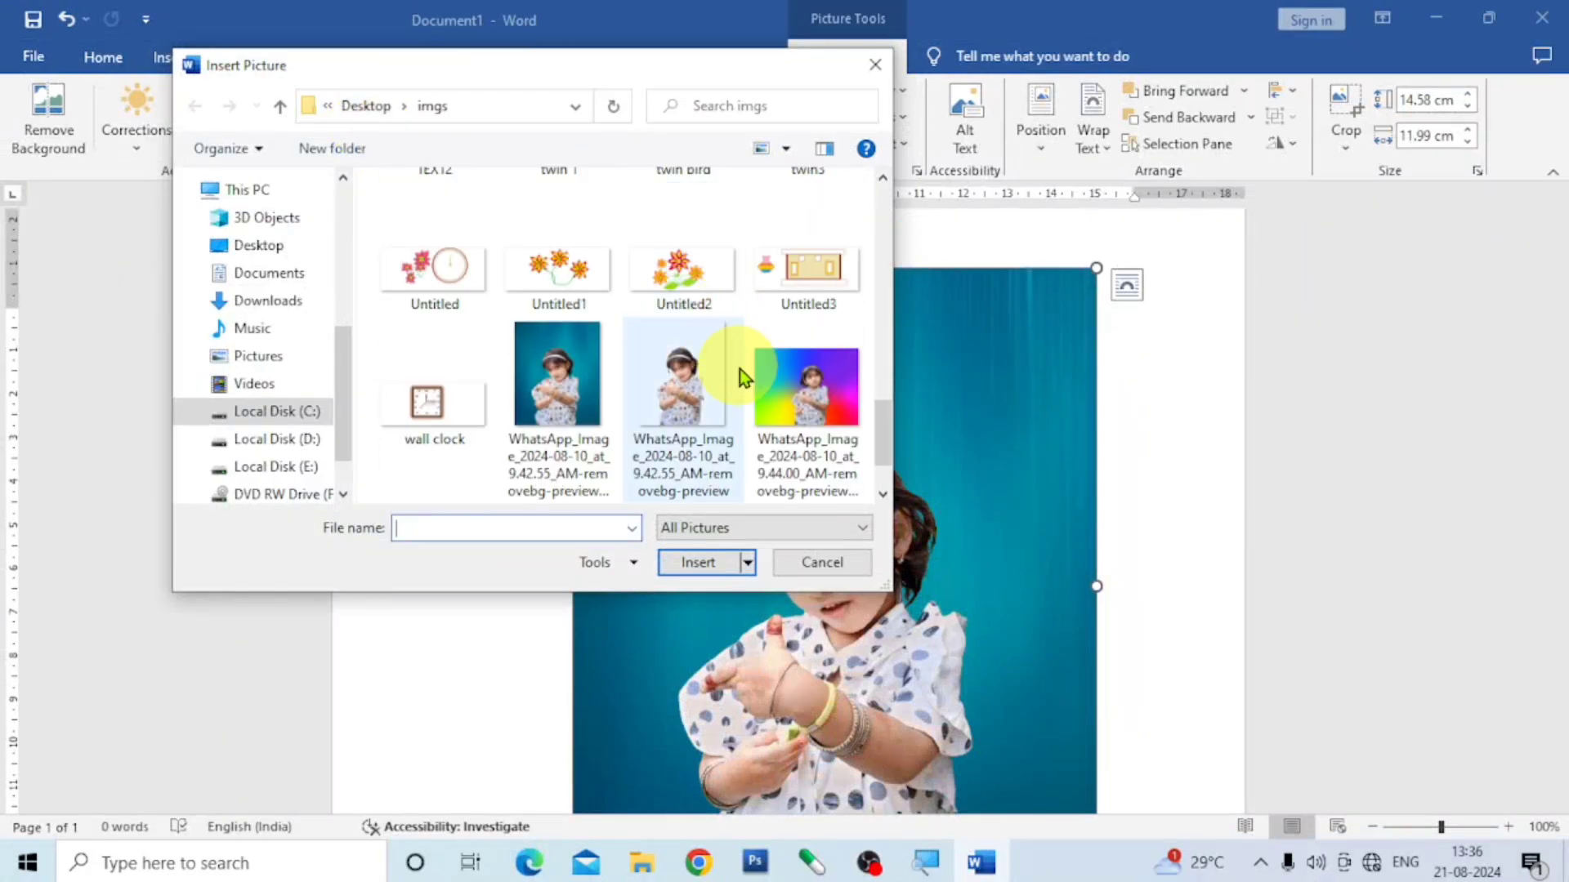
scroll(740, 376, down, 3)
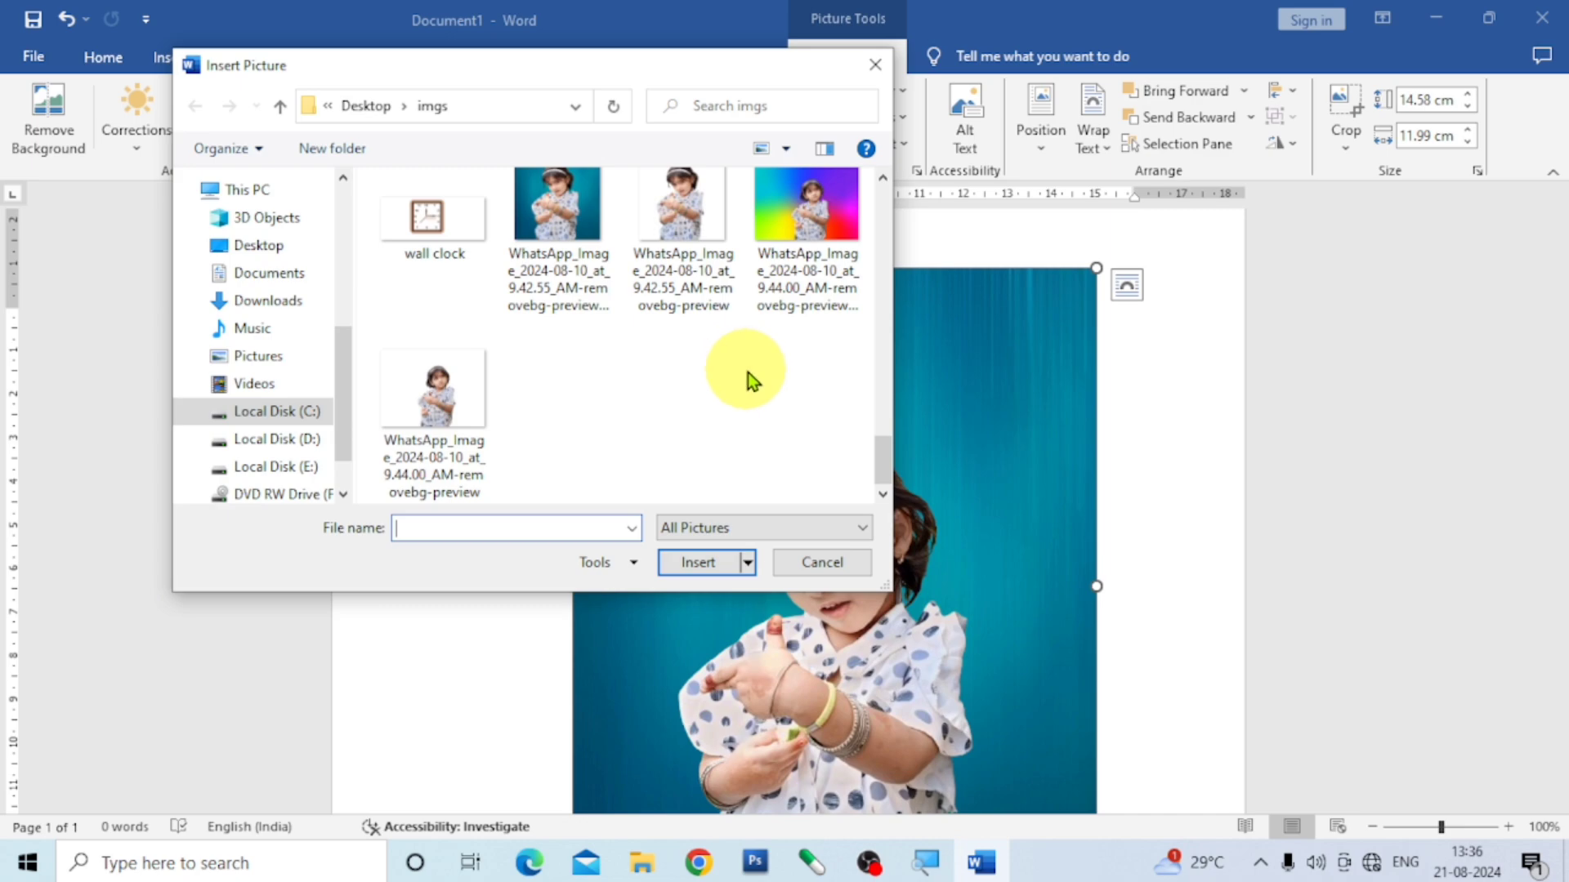
click(451, 389)
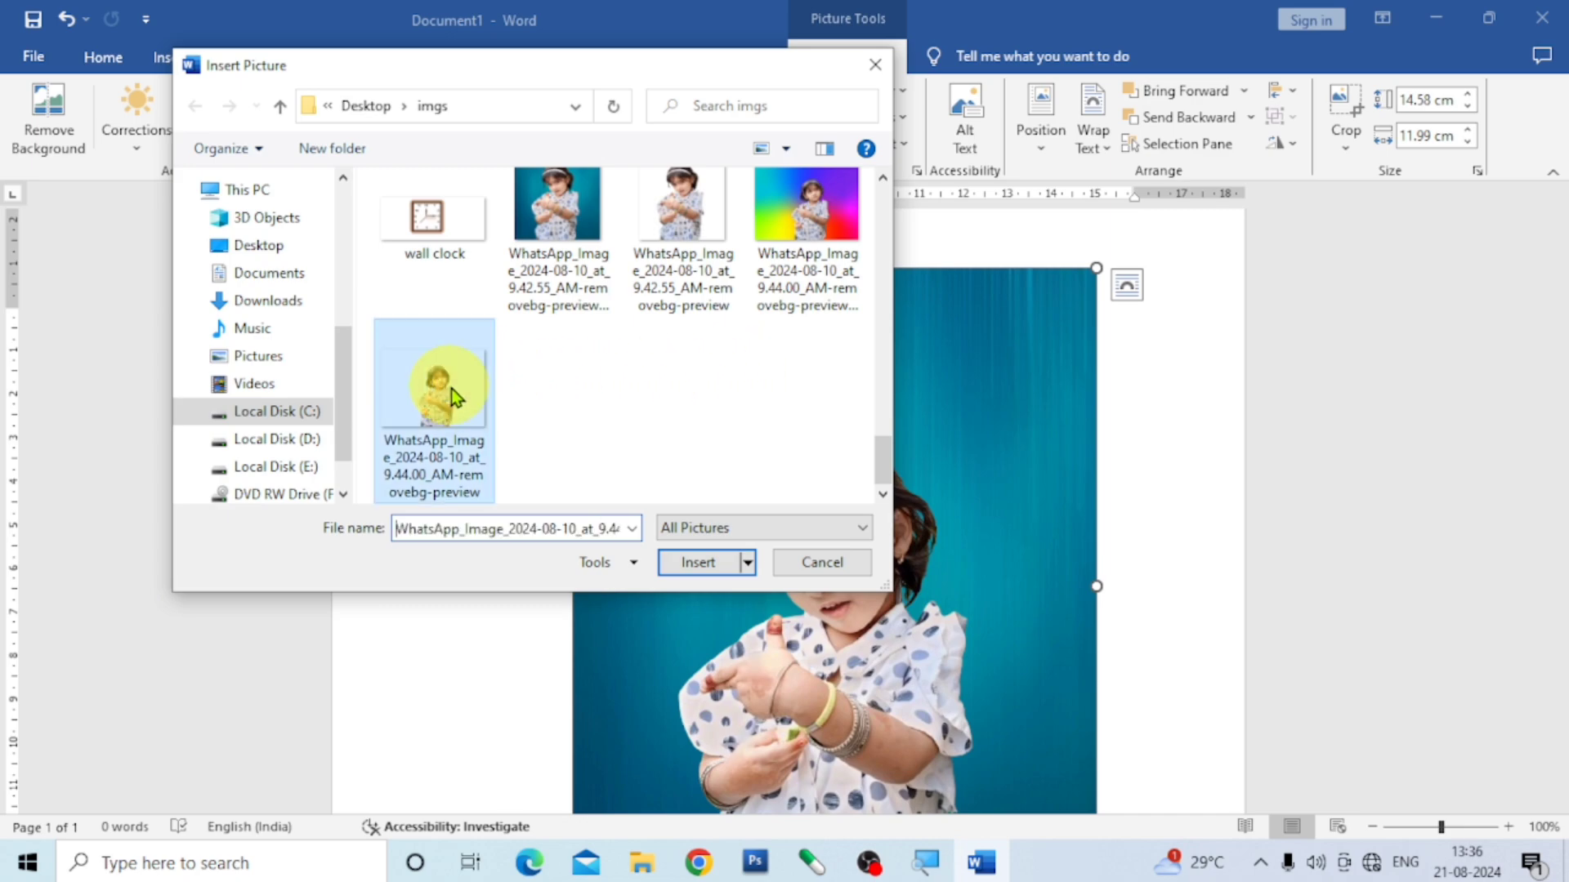
click(698, 564)
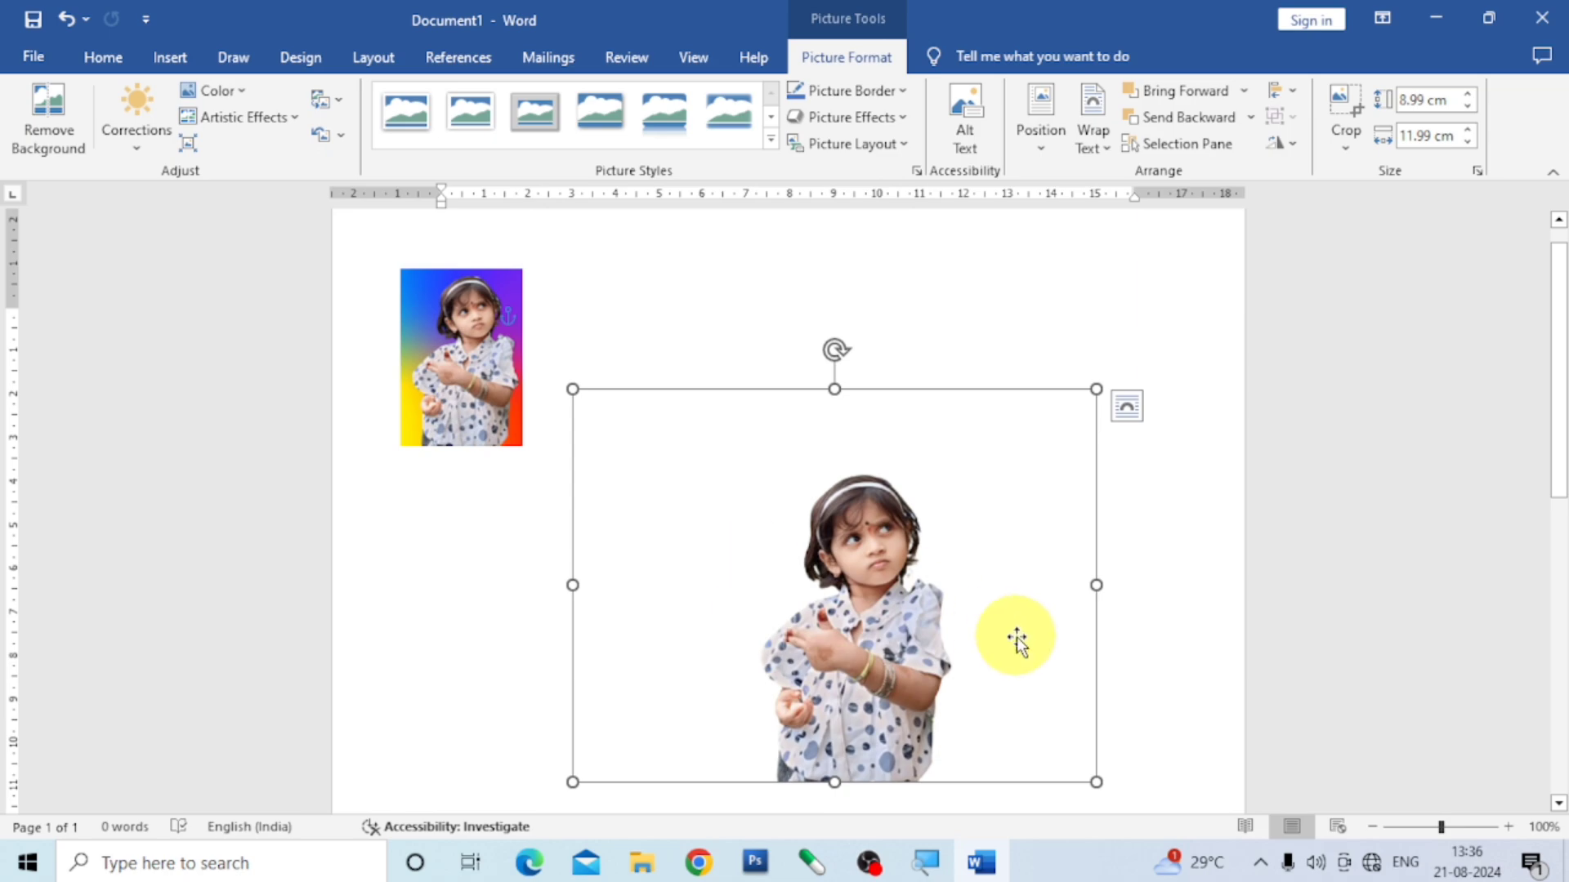
- Shrink the replacement picture to about 4.69 cm high by 6.24 cm wide and place it beside the first picture
drag(915, 672, 896, 488)
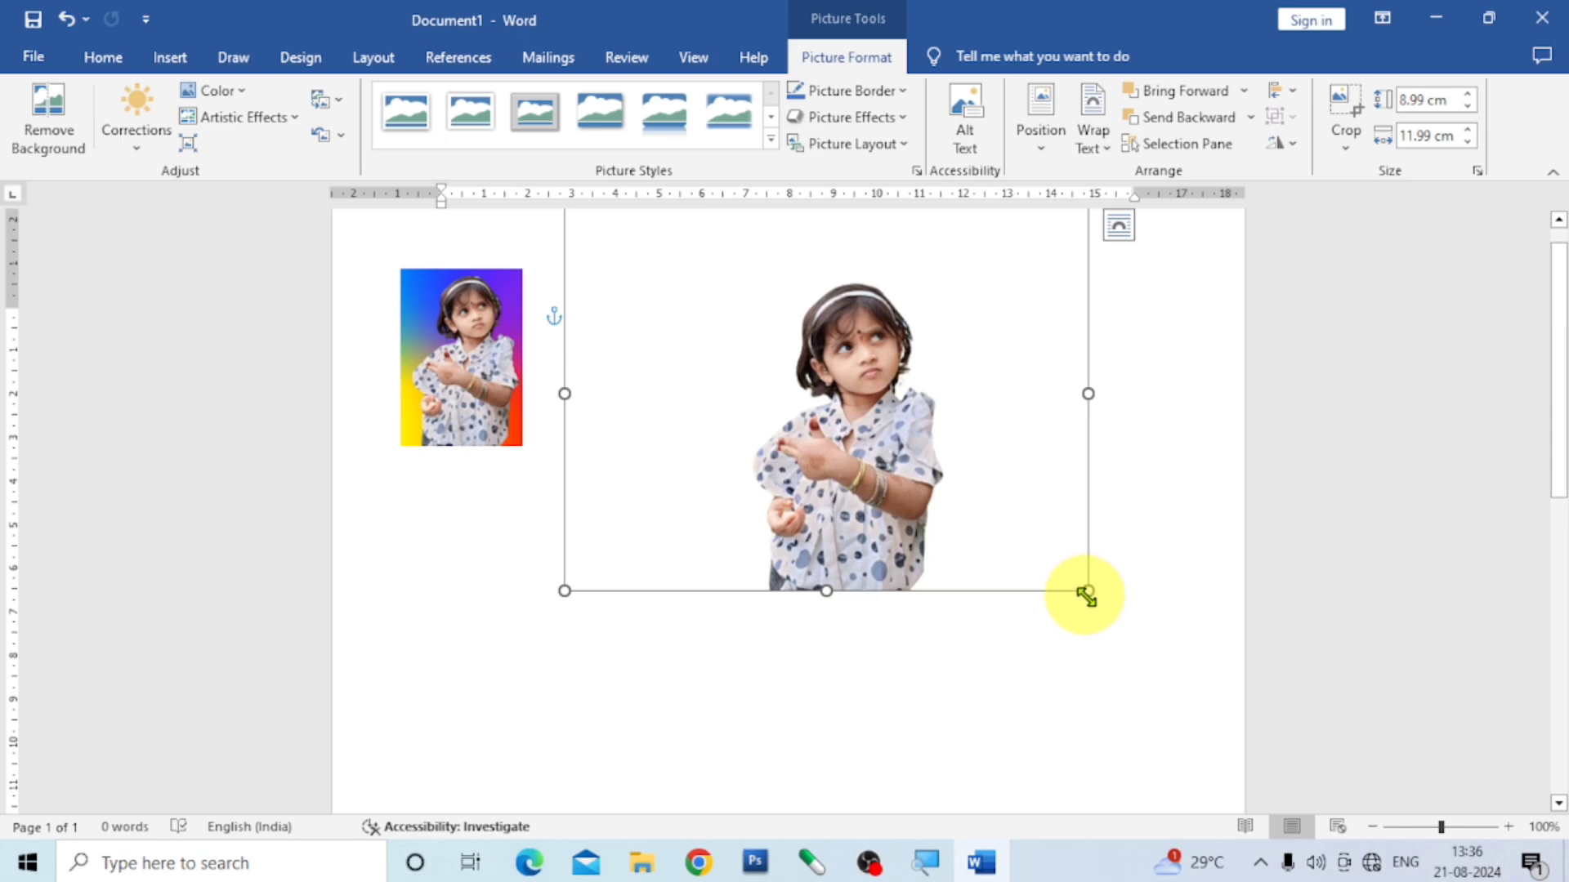
drag(1087, 593, 838, 381)
drag(700, 349, 759, 406)
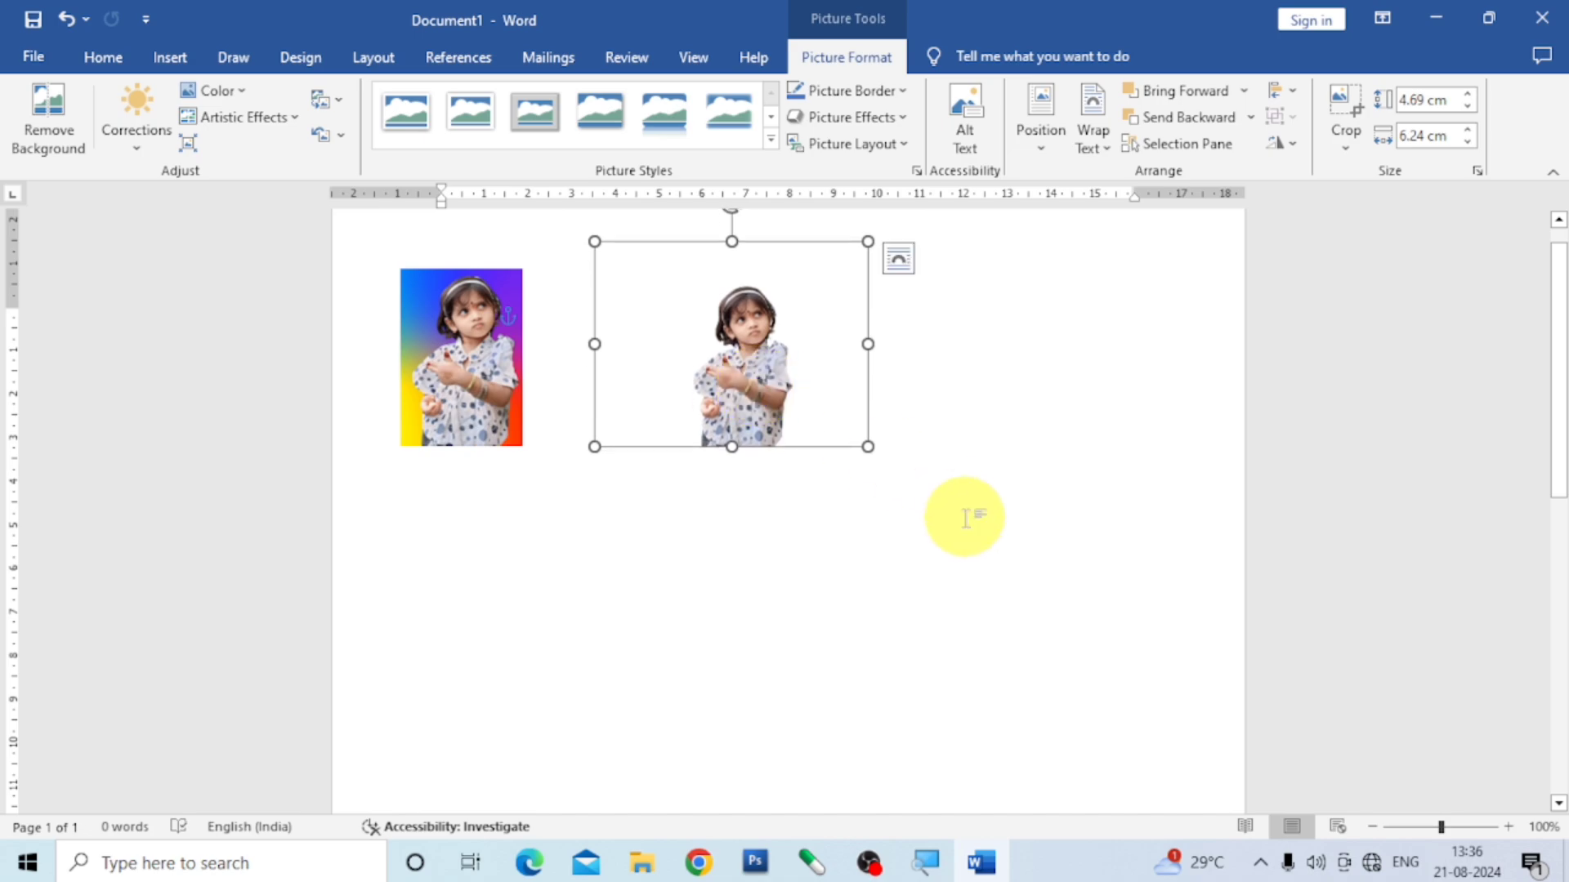